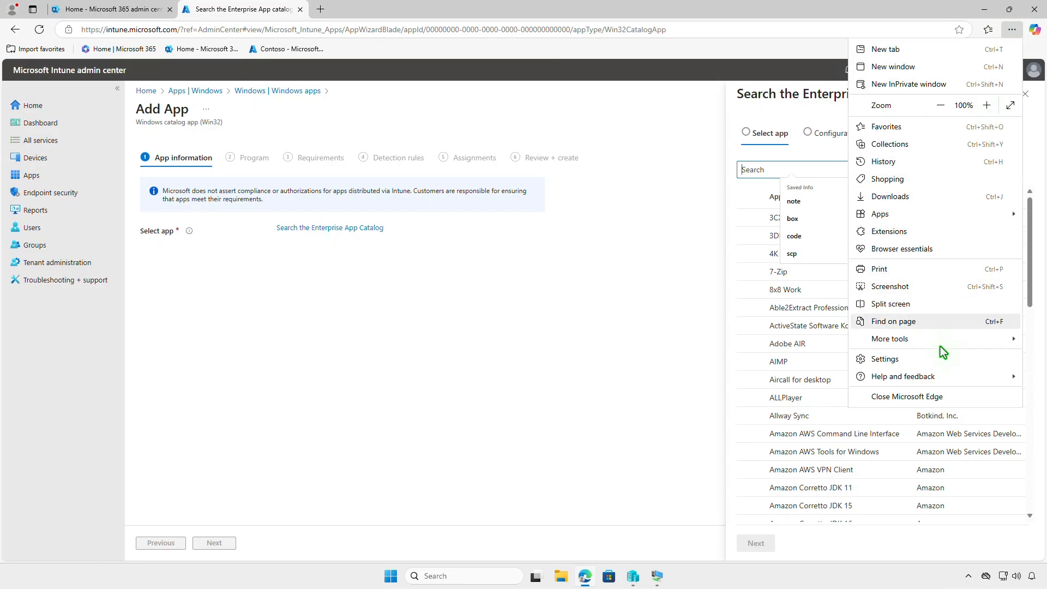
Open the browser settings and go to the personal info section of the Microsoft Wallet settings
left_click(936, 365)
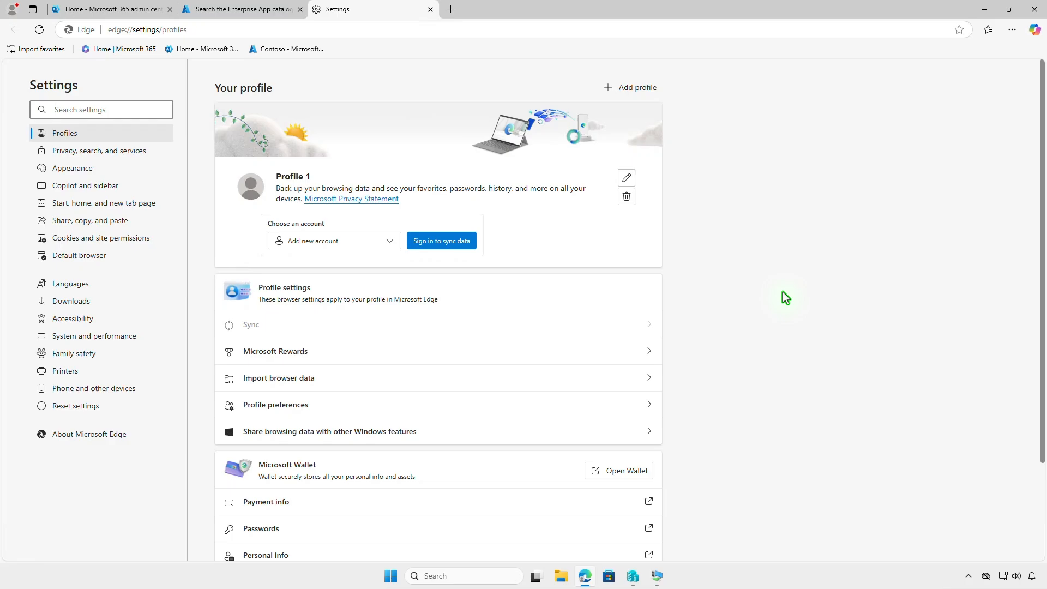
scroll(785, 297, "down", 3)
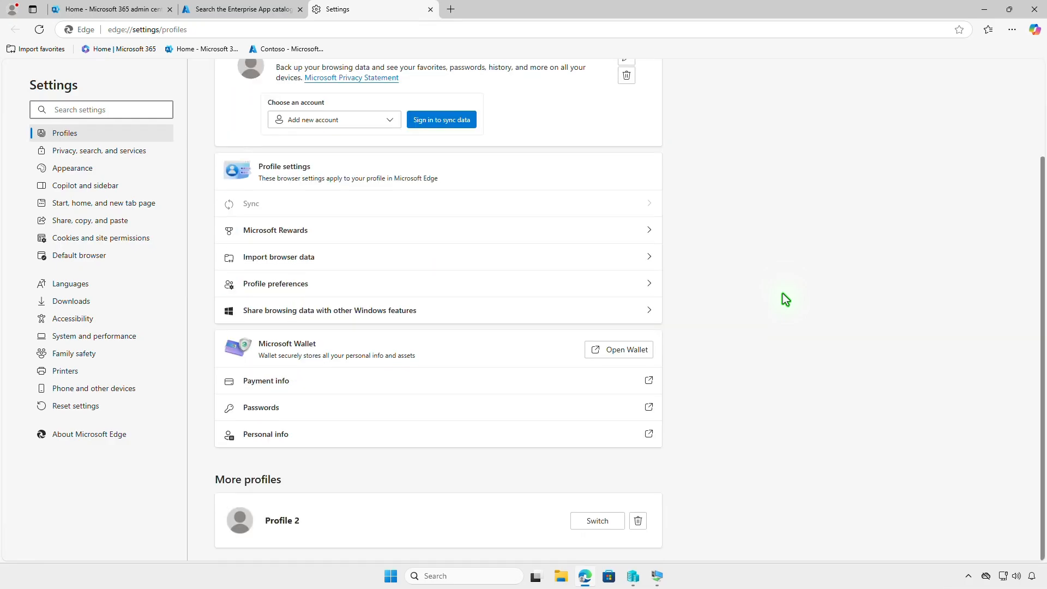
left_click(289, 436)
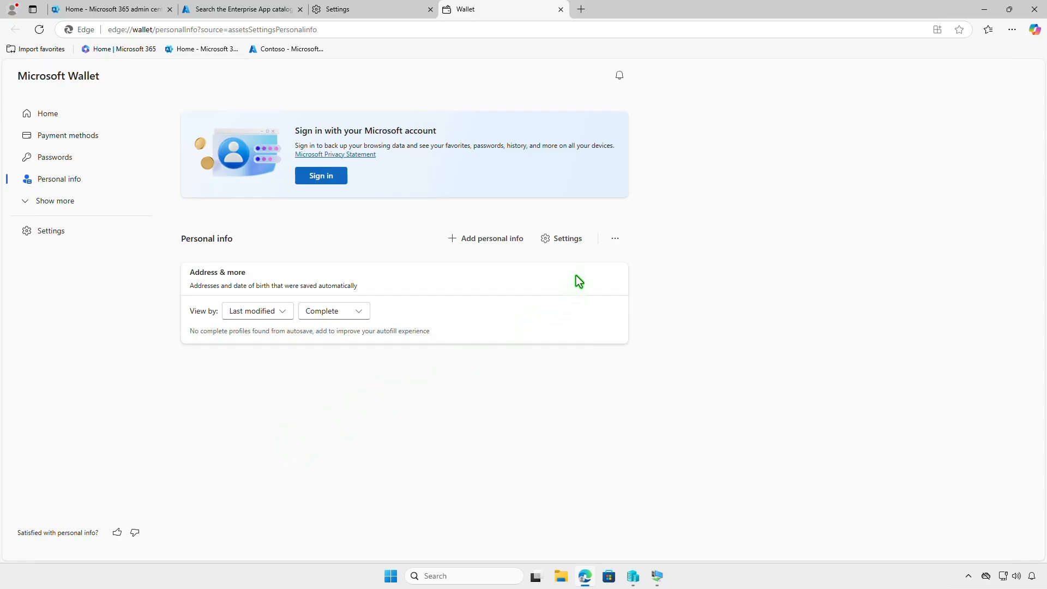
left_click(578, 241)
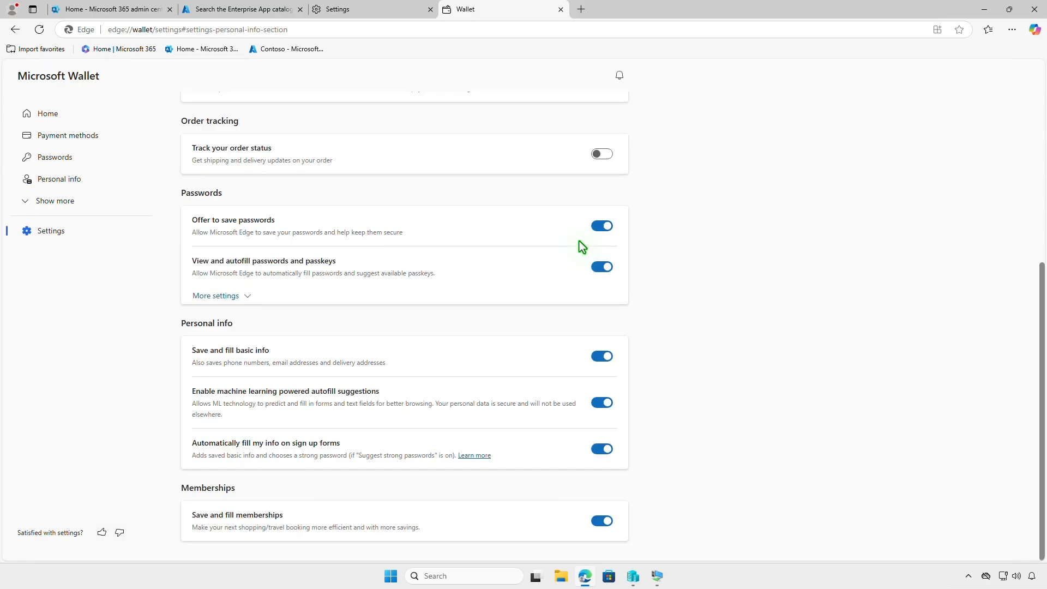
Copy the address of the Wallet settings page and open edge://wallet/settings#settings-personal-info-section in a new tab
left_click(305, 31)
key("ctrl+c")
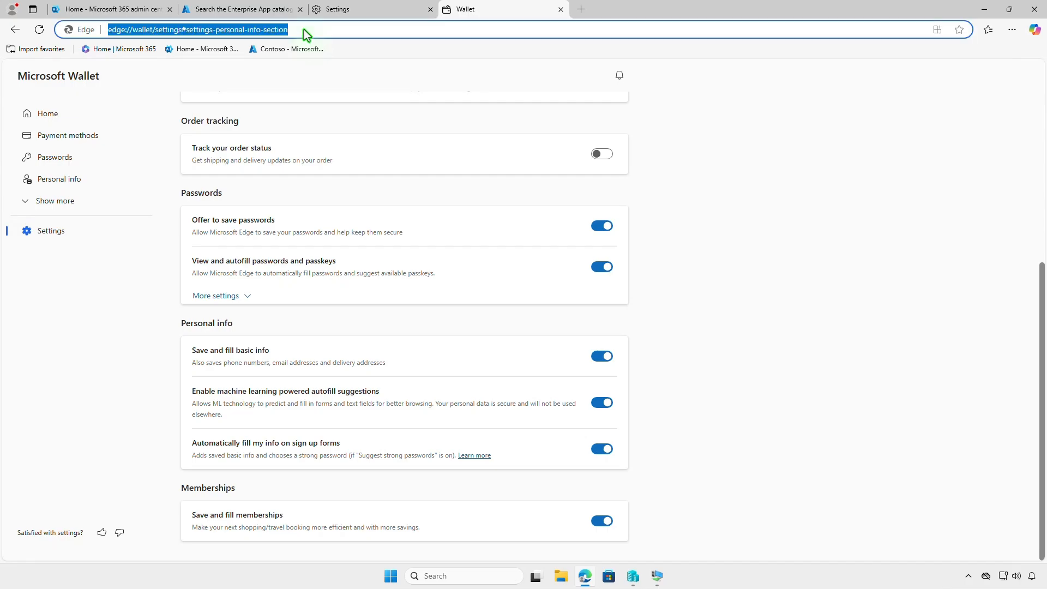
left_click(581, 10)
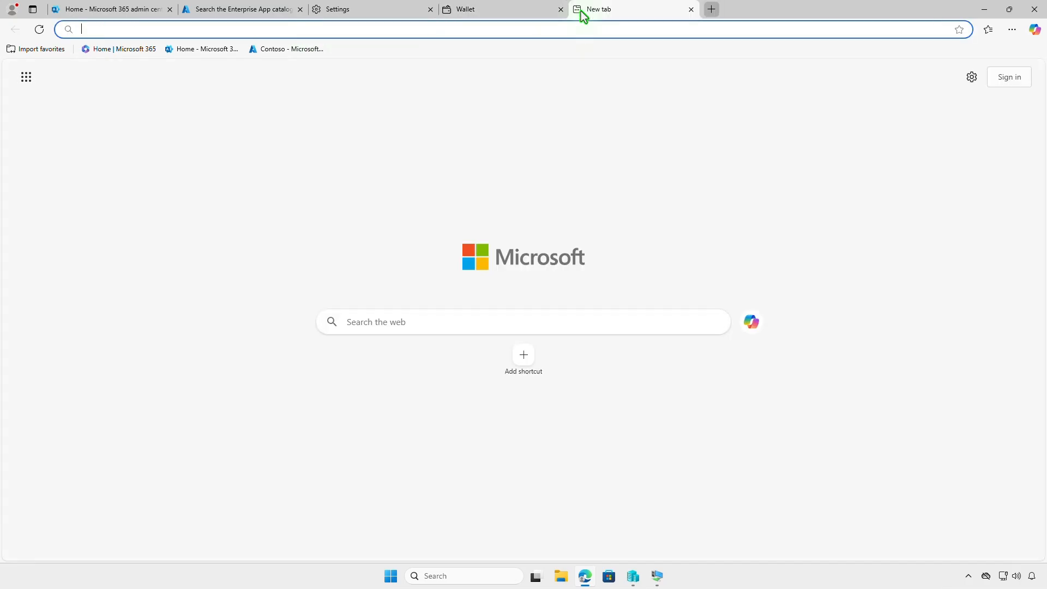
key("ctrl+v")
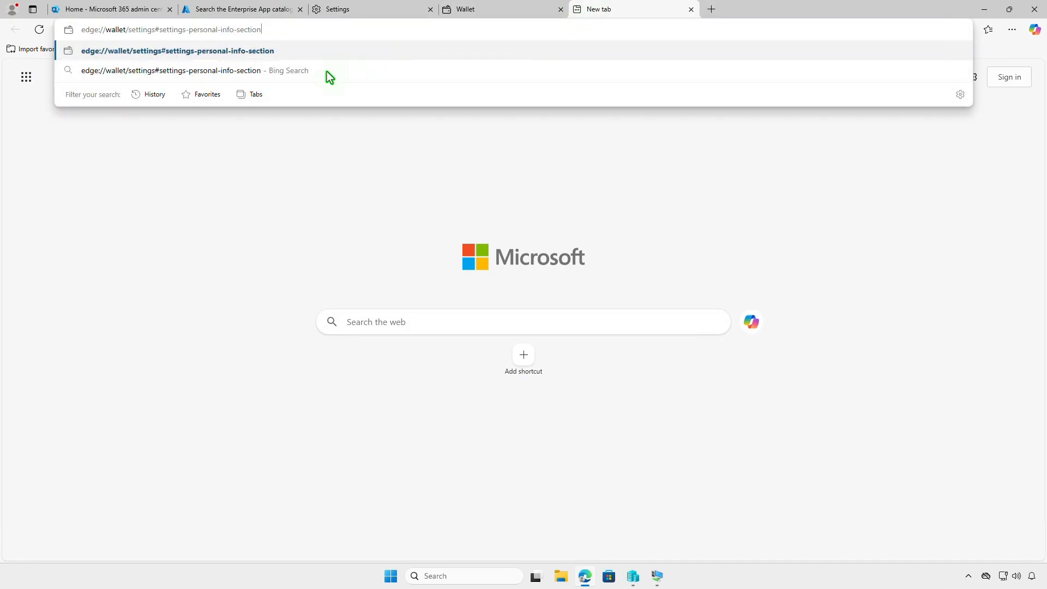
left_click(296, 54)
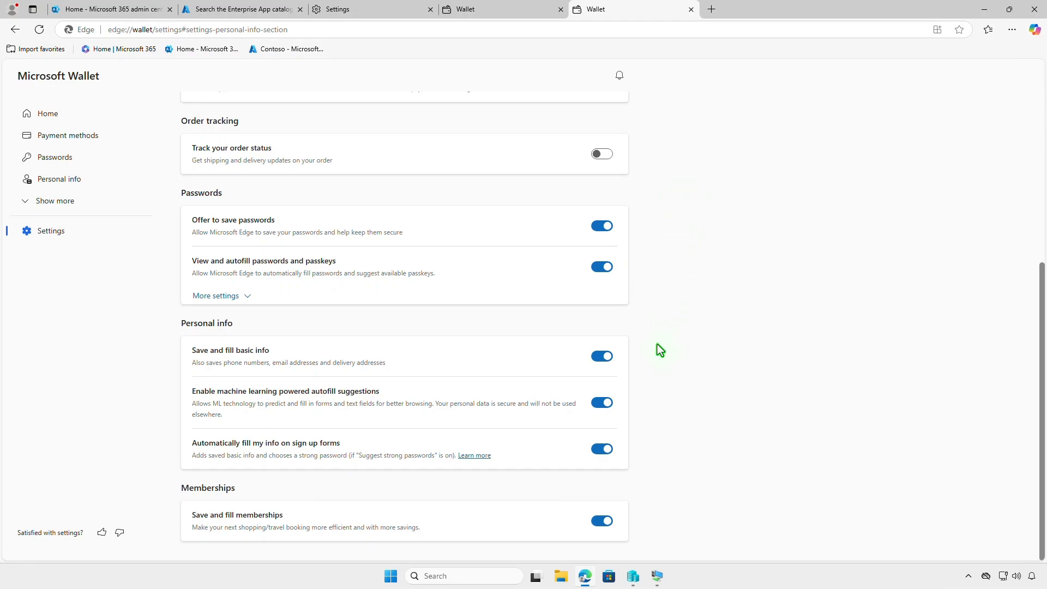
Turn off "Save and fill basic info" and close both Wallet tabs and the Settings tab
left_click(603, 358)
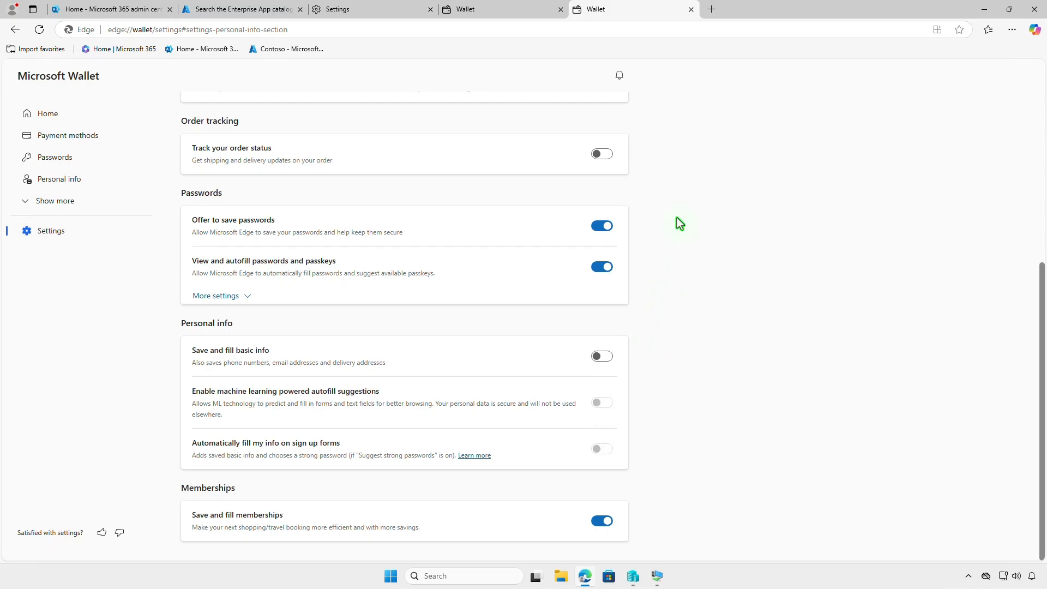
left_click(690, 10)
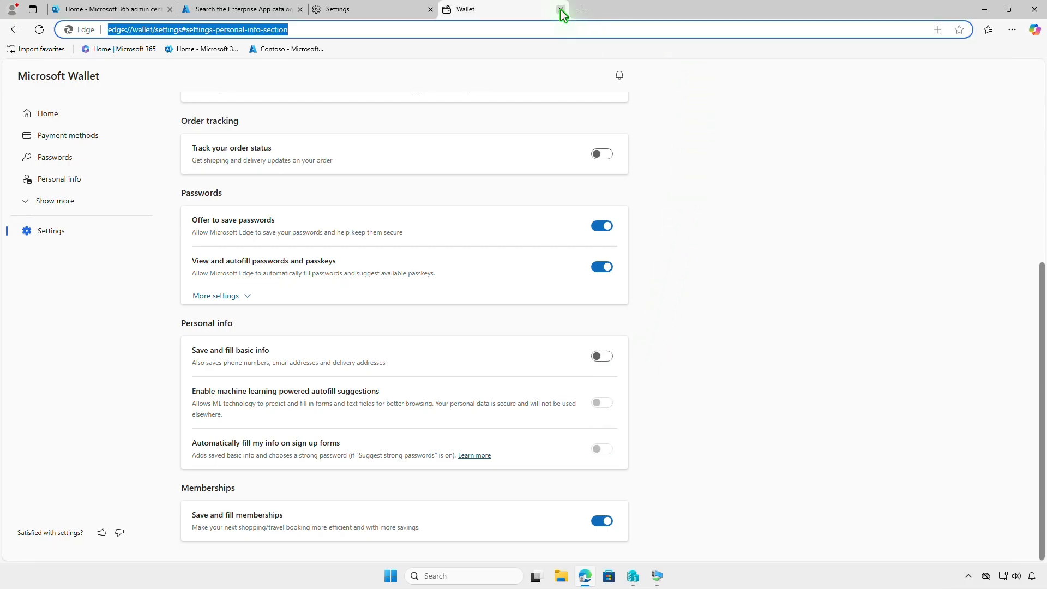
left_click(561, 10)
left_click(430, 9)
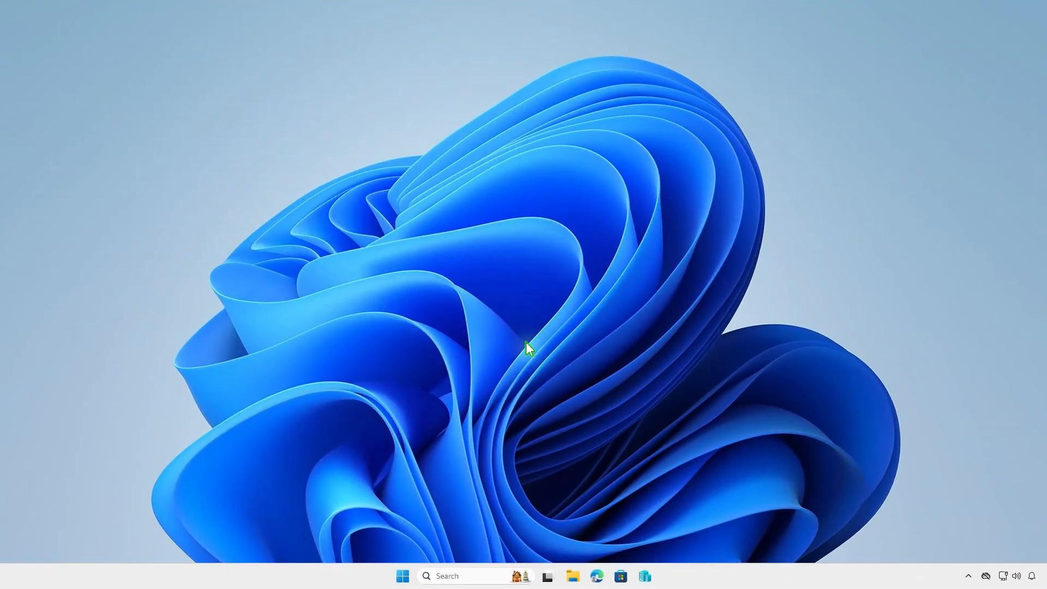
Search Windows for gpedit, open Local Group Policy Editor and show the Microsoft Edge administrative templates under Computer Configuration
left_click(468, 576)
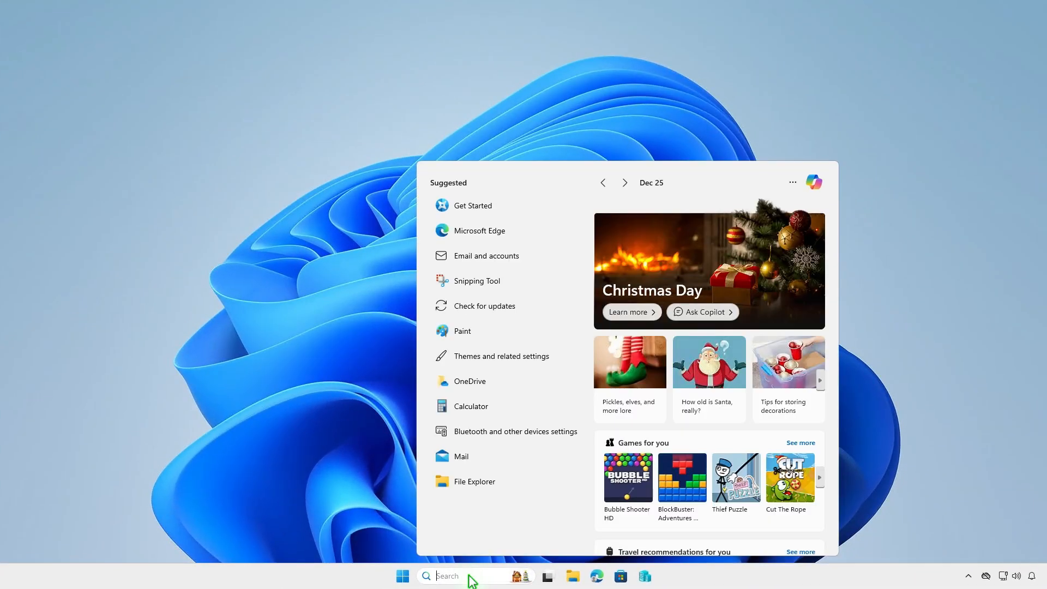
type("gpedit")
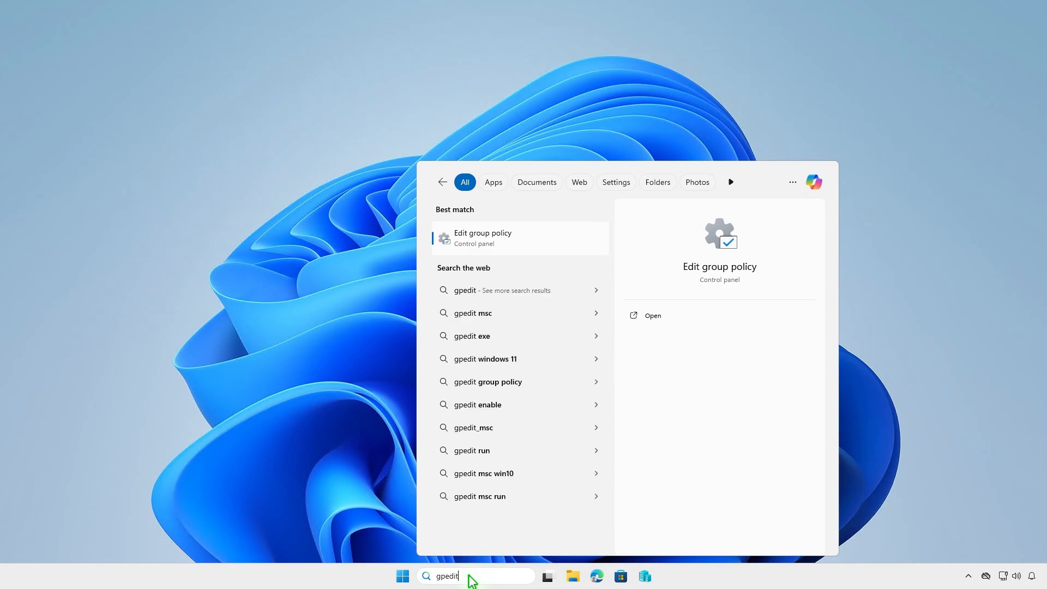
left_click(558, 238)
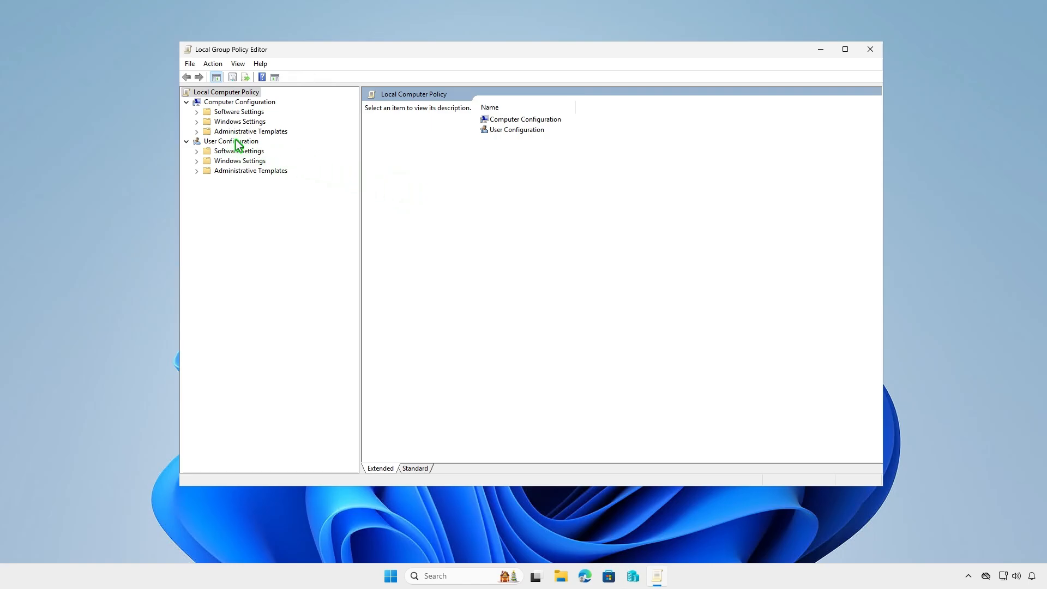
left_click(197, 132)
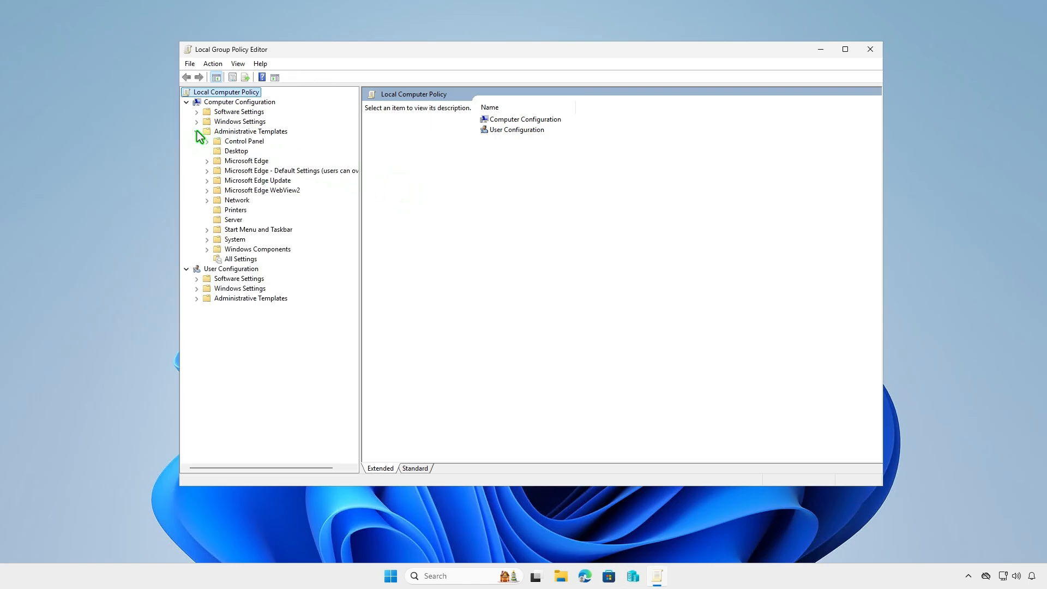
left_click(257, 162)
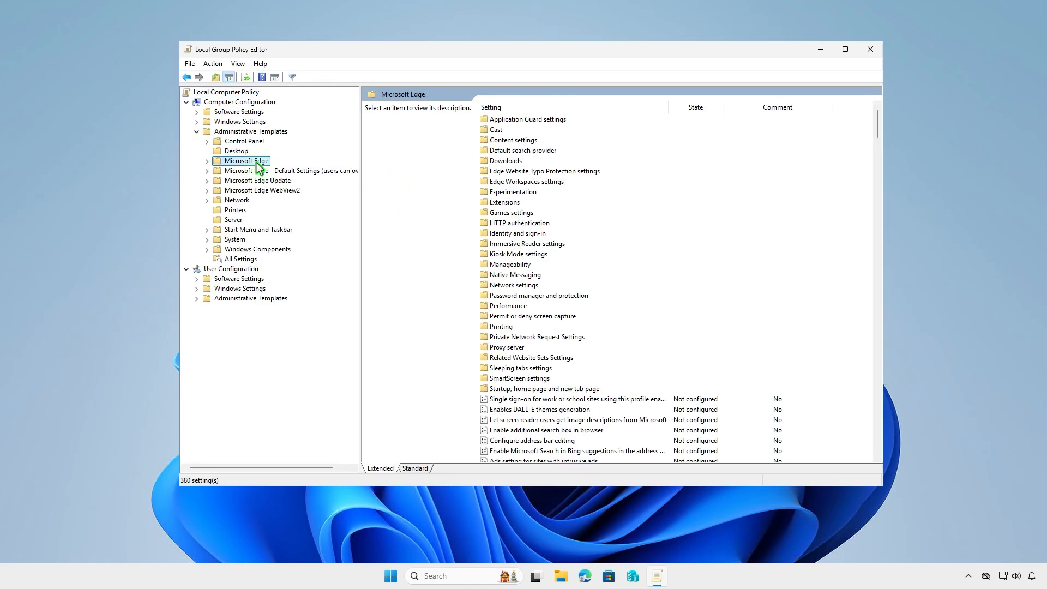
Sort the policies by setting name, set "Enable AutoFill for addresses" to Disabled and apply it
left_click(597, 107)
key("e")
key("e")
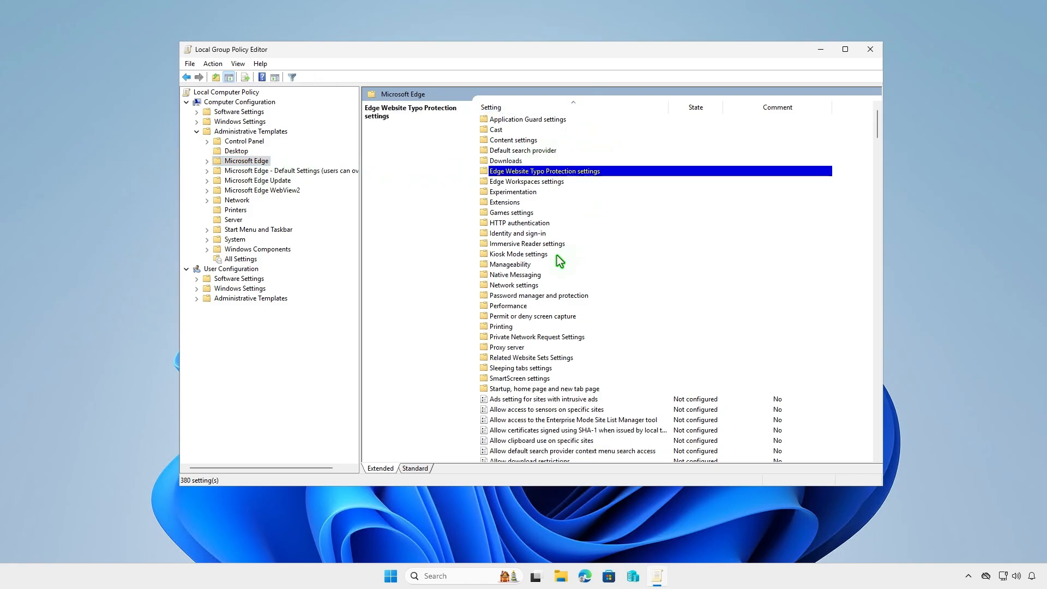
key("e")
key("e")
key("e")
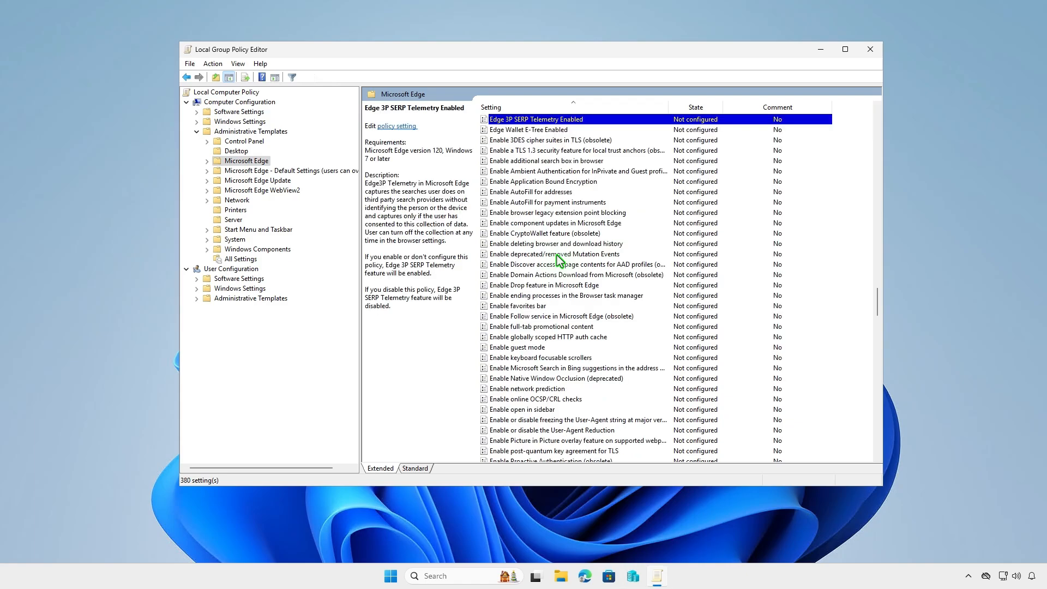
left_click(575, 196)
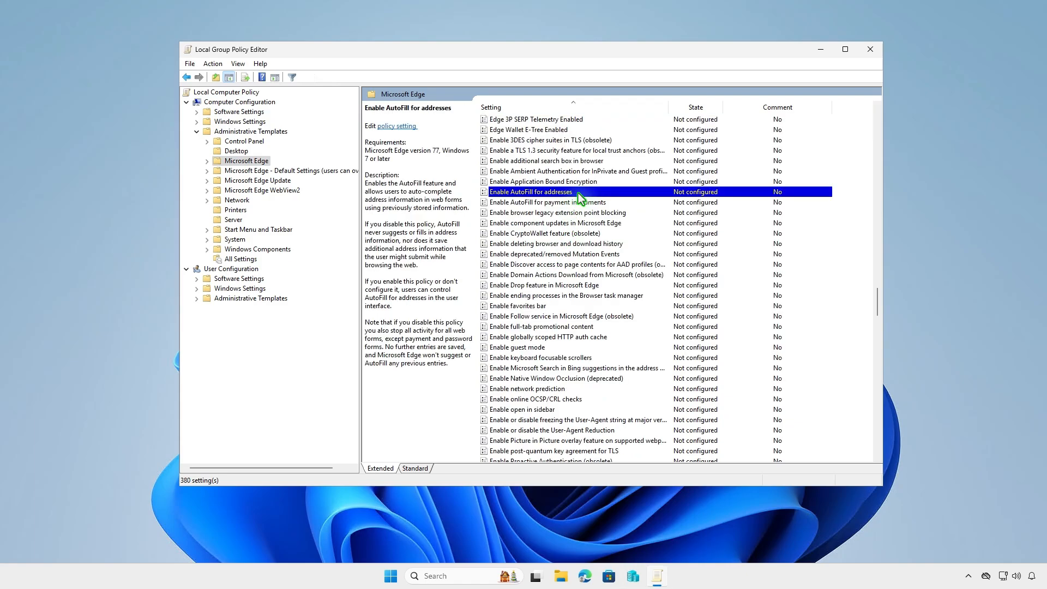
double_click(578, 193)
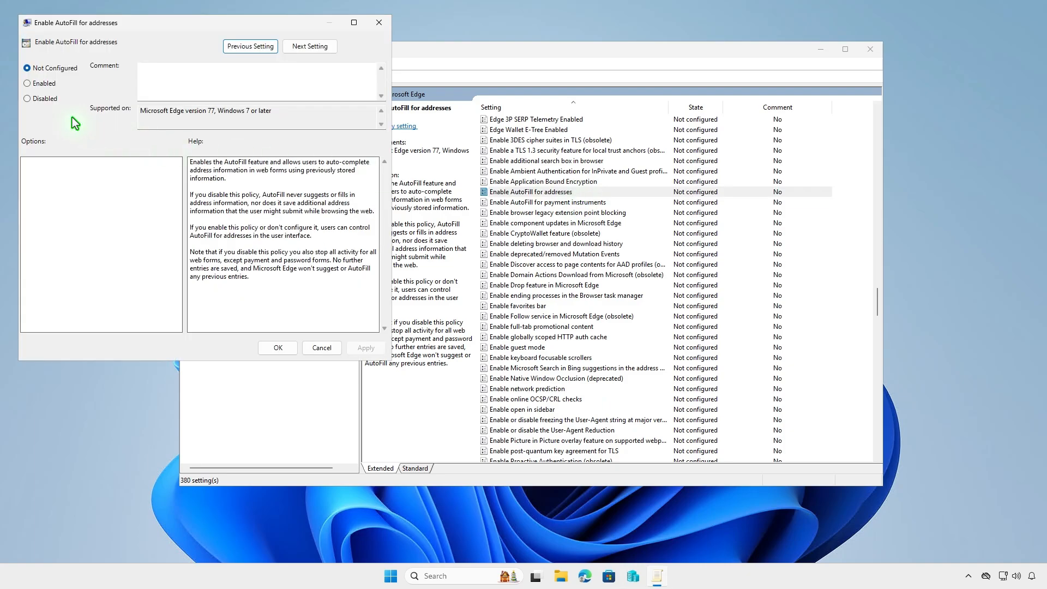
left_click(48, 100)
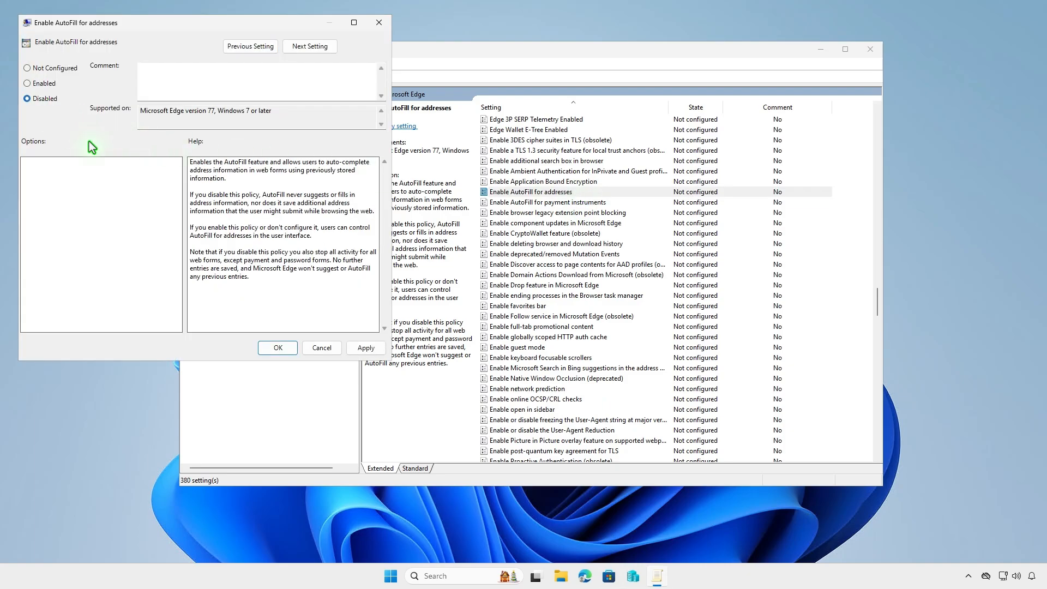
left_click(365, 349)
left_click(278, 348)
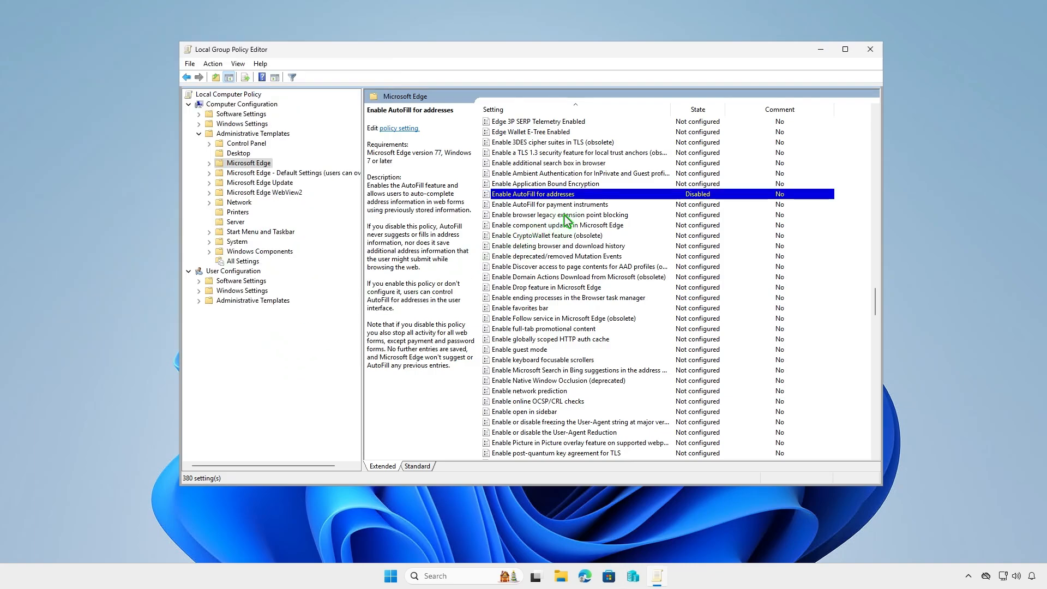
Set the "Enable AutoFill for payment instruments" policy to Disabled and apply it
double_click(576, 205)
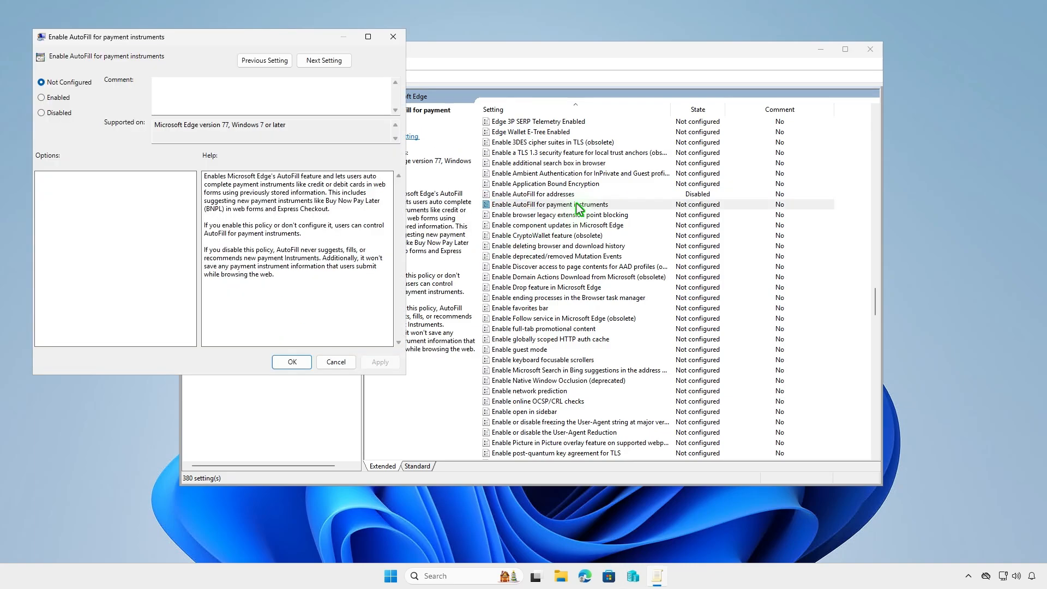
left_click(64, 113)
left_click(380, 363)
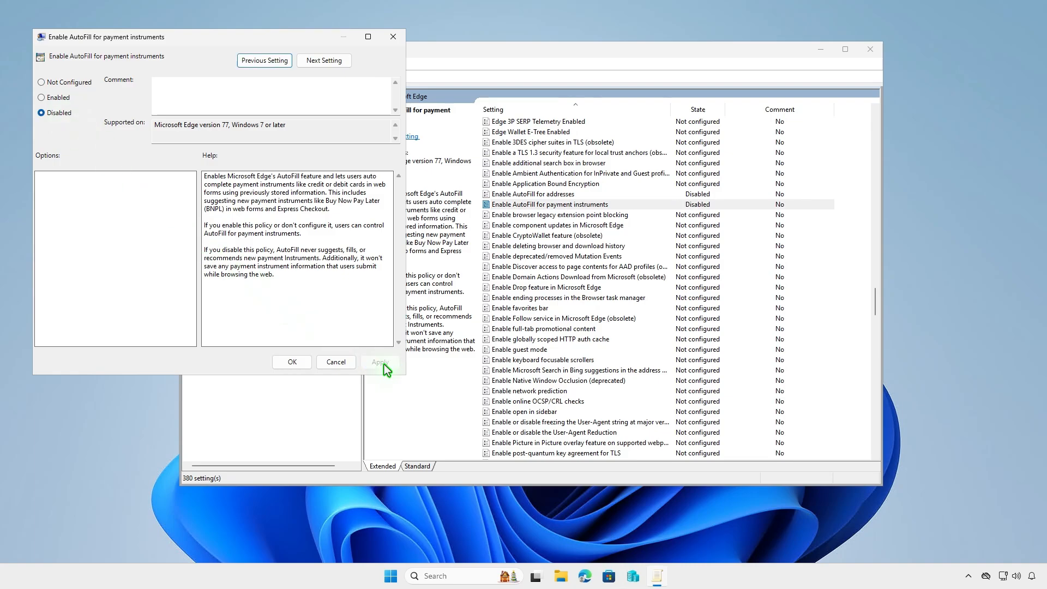
left_click(291, 362)
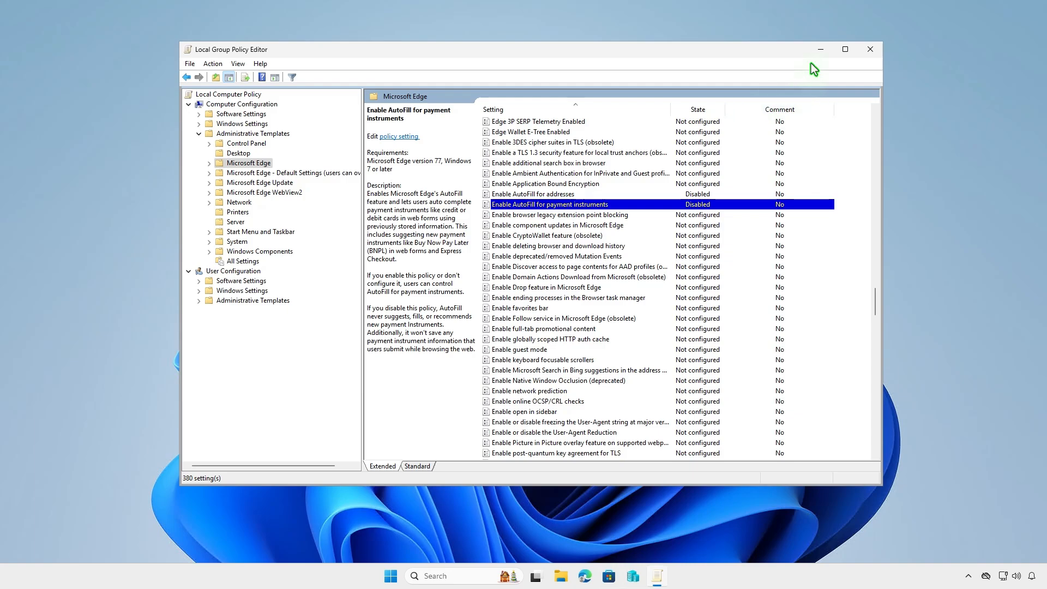
Minimize the policy editor, switch to Microsoft Edge and view the organization's policies on the edge://policy page
left_click(821, 50)
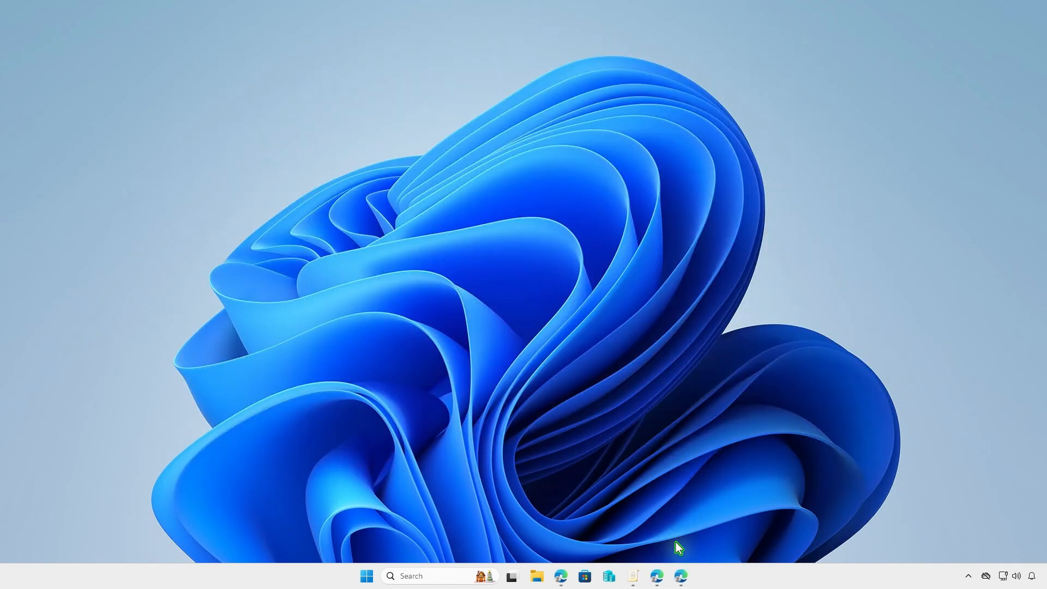
left_click(681, 576)
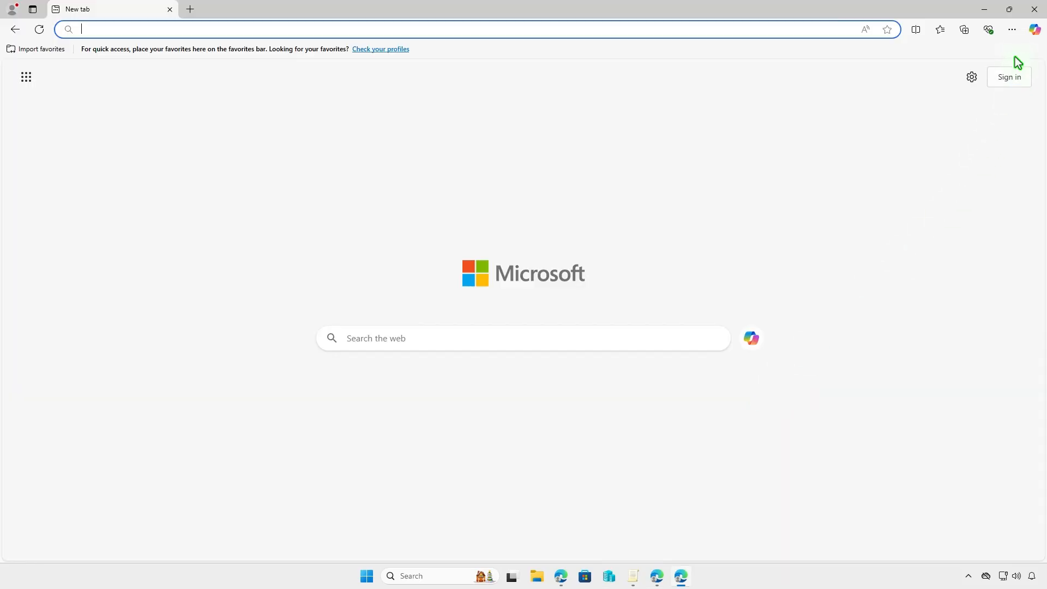
left_click(1012, 30)
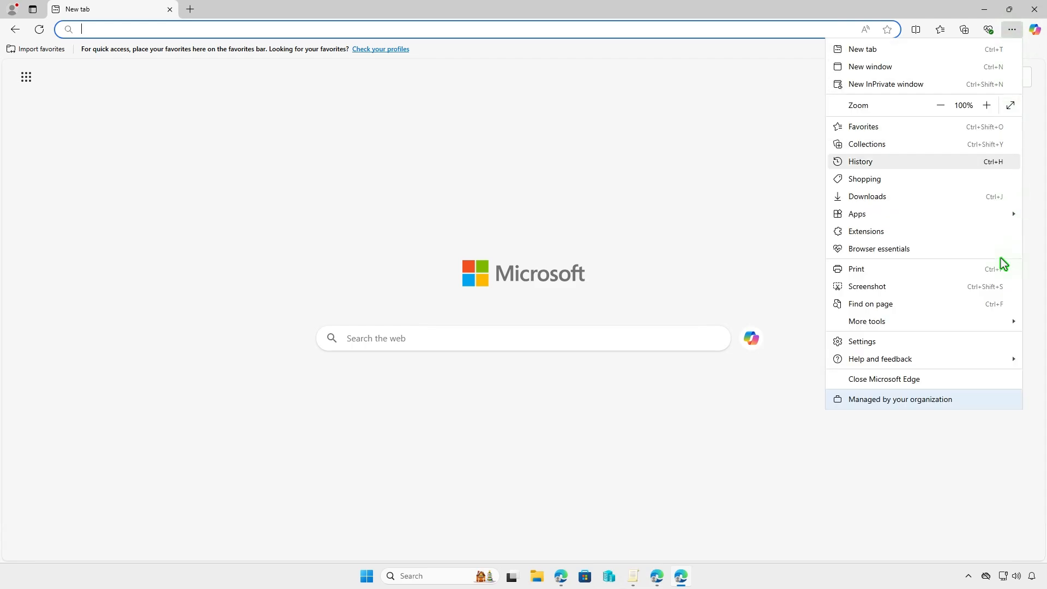
left_click(927, 399)
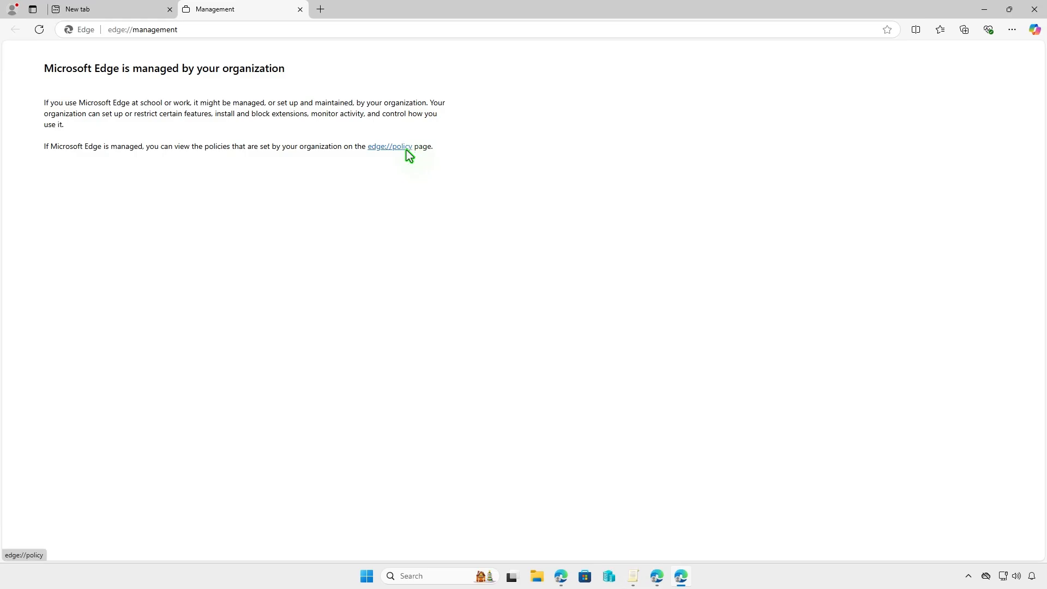
left_click(407, 149)
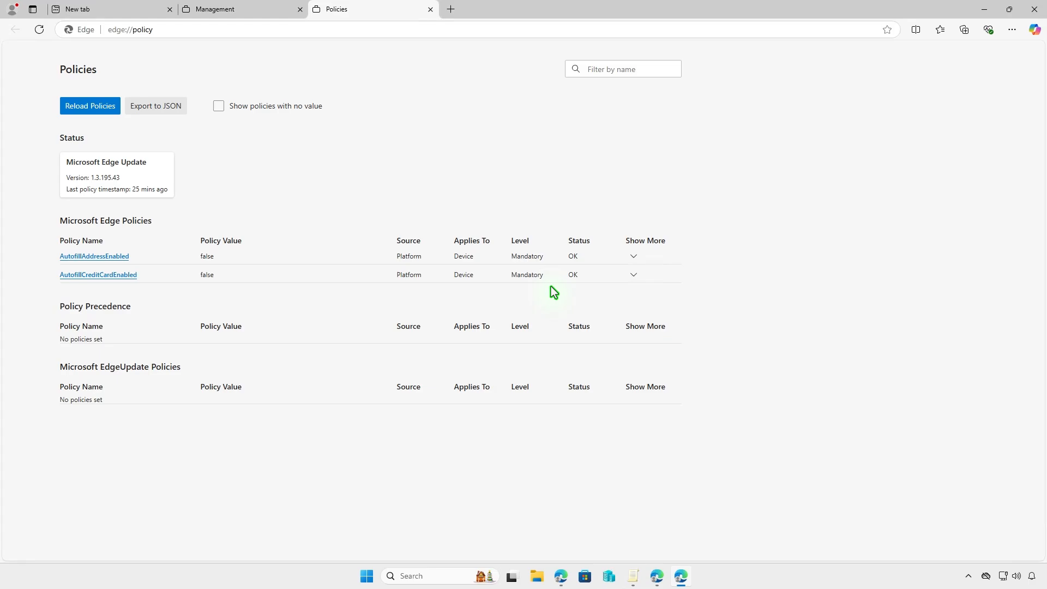
Open the browser's profile settings, go to Personal info and view the Wallet settings for the autofill options
left_click(1014, 30)
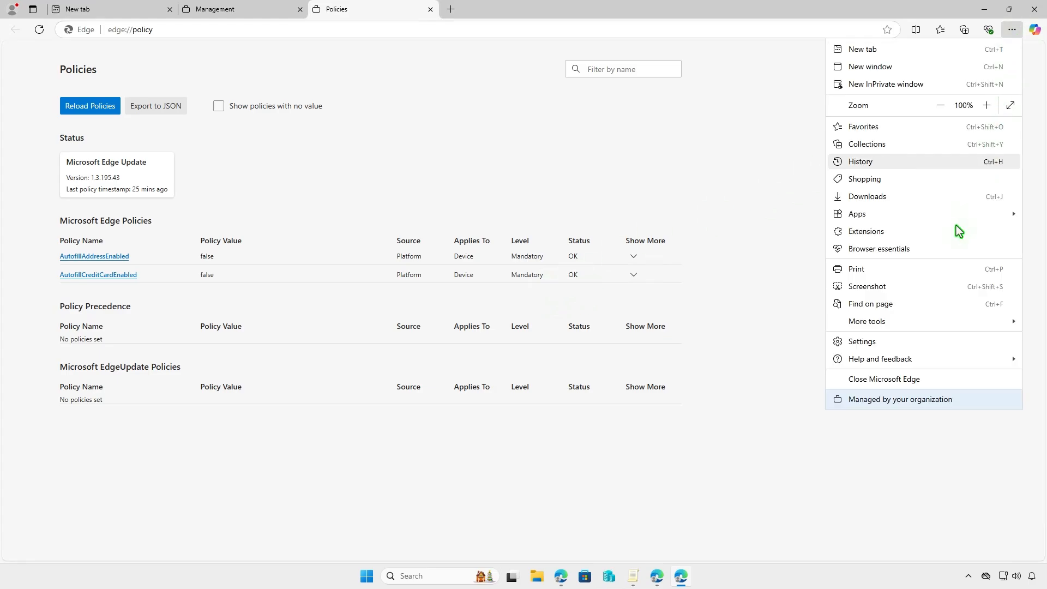
left_click(910, 342)
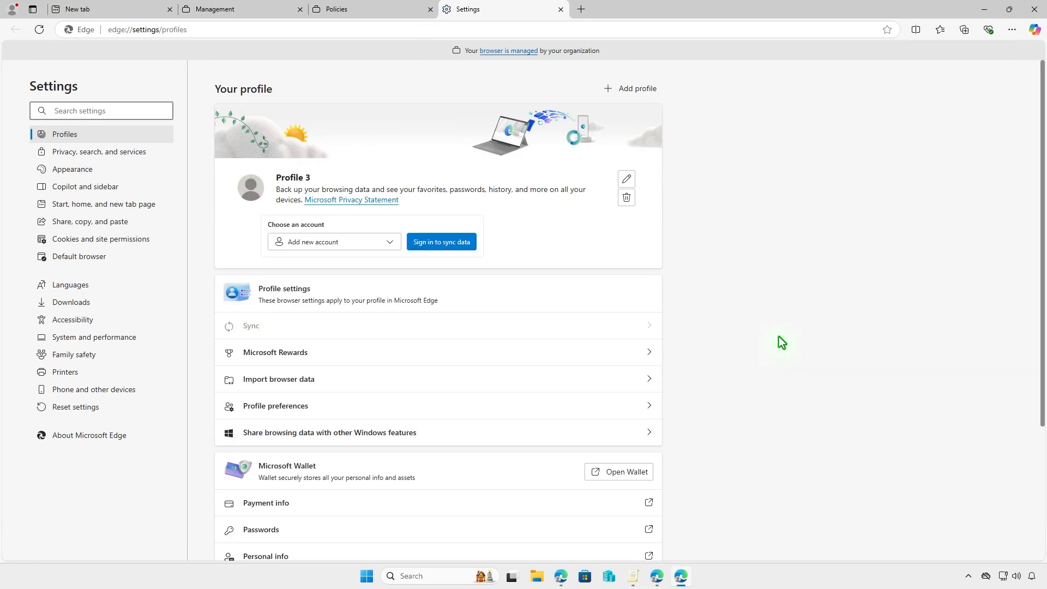
scroll(796, 381, "down", 3)
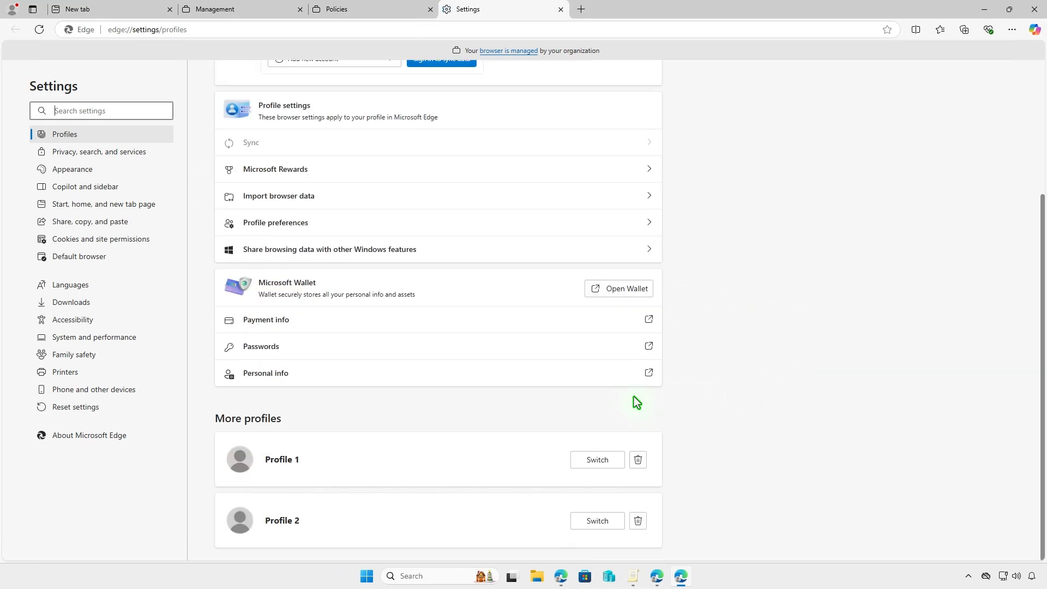
left_click(310, 374)
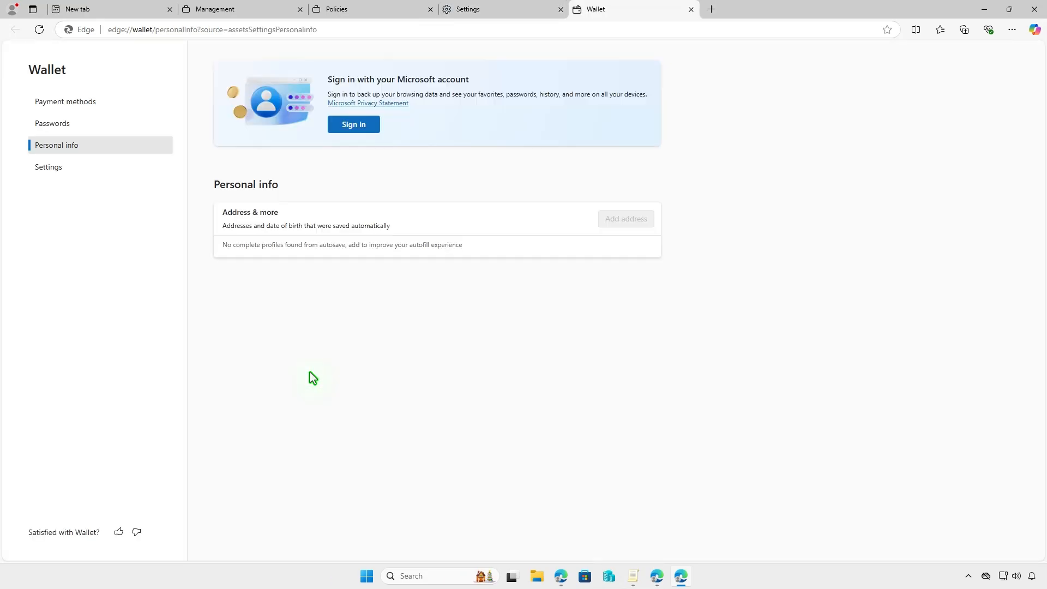
left_click(83, 169)
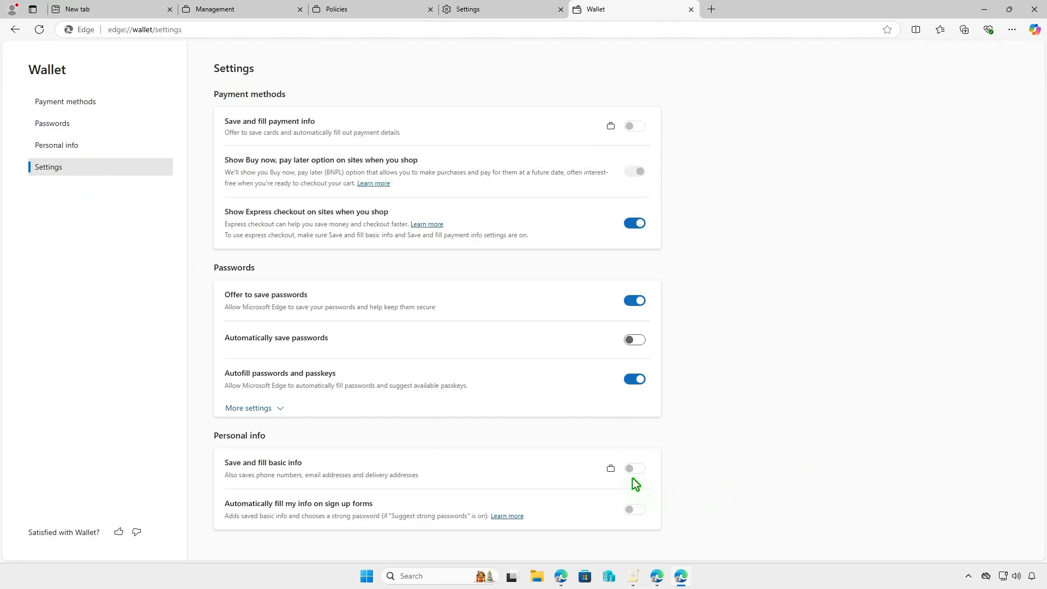
Minimize the policy editor, switch to Microsoft Edge and open the Microsoft Edge Enterprise landing page from the configuration article
mouse_move(609, 468)
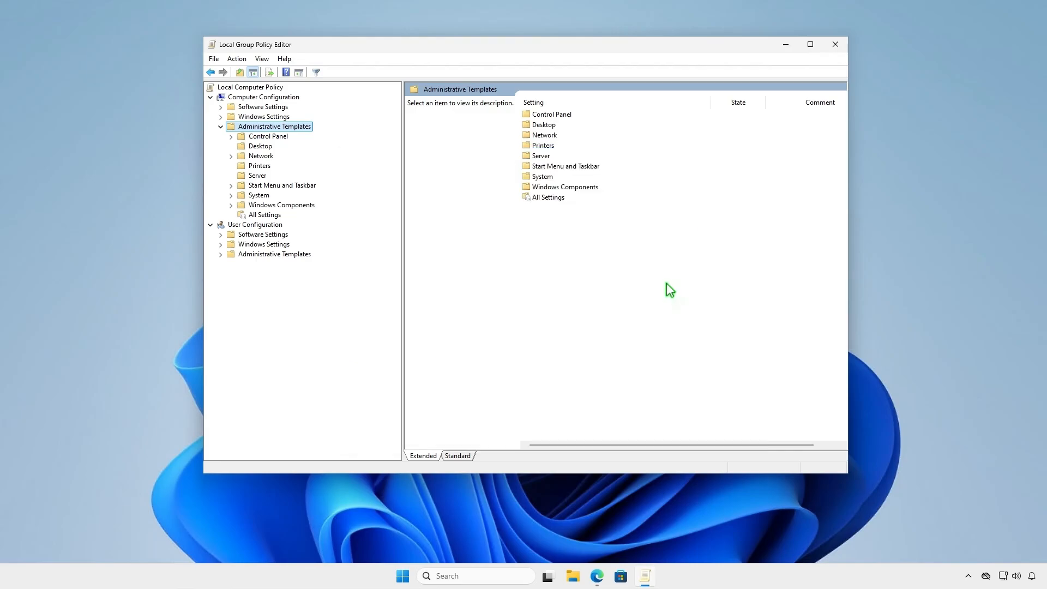
left_click(784, 45)
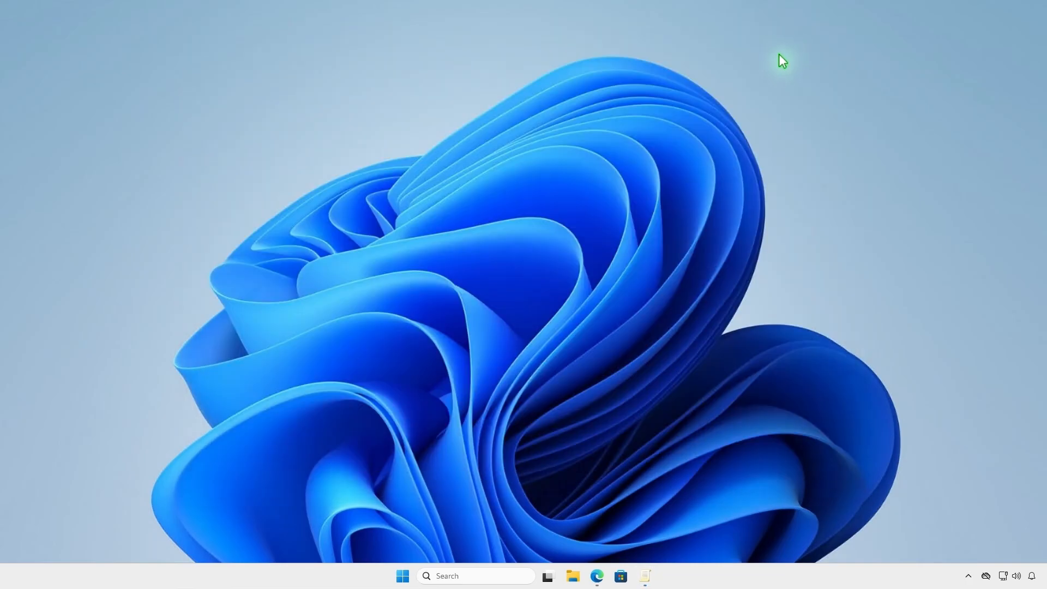
left_click(596, 575)
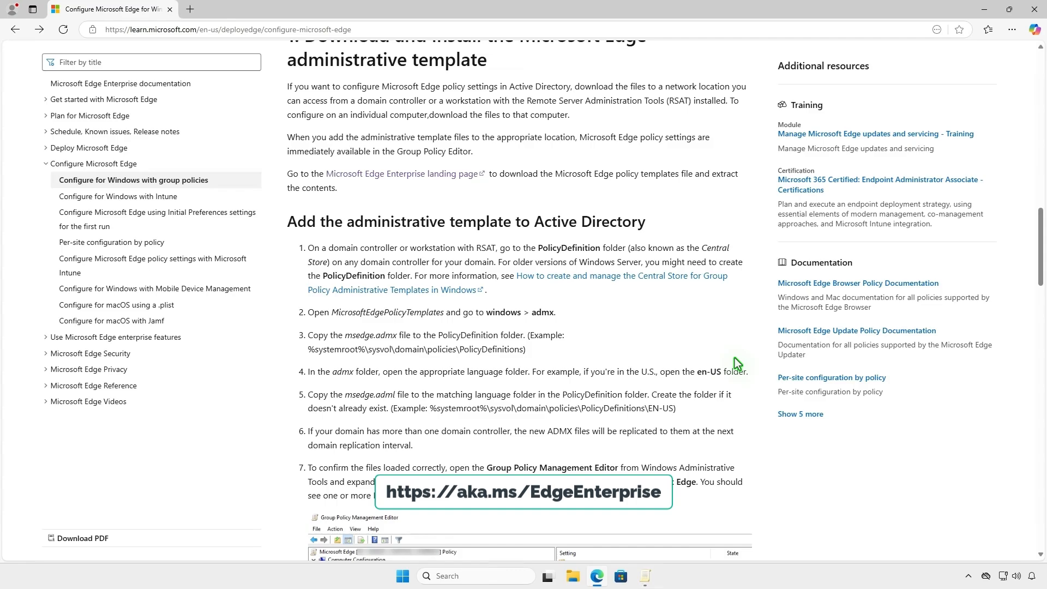
left_click(460, 176)
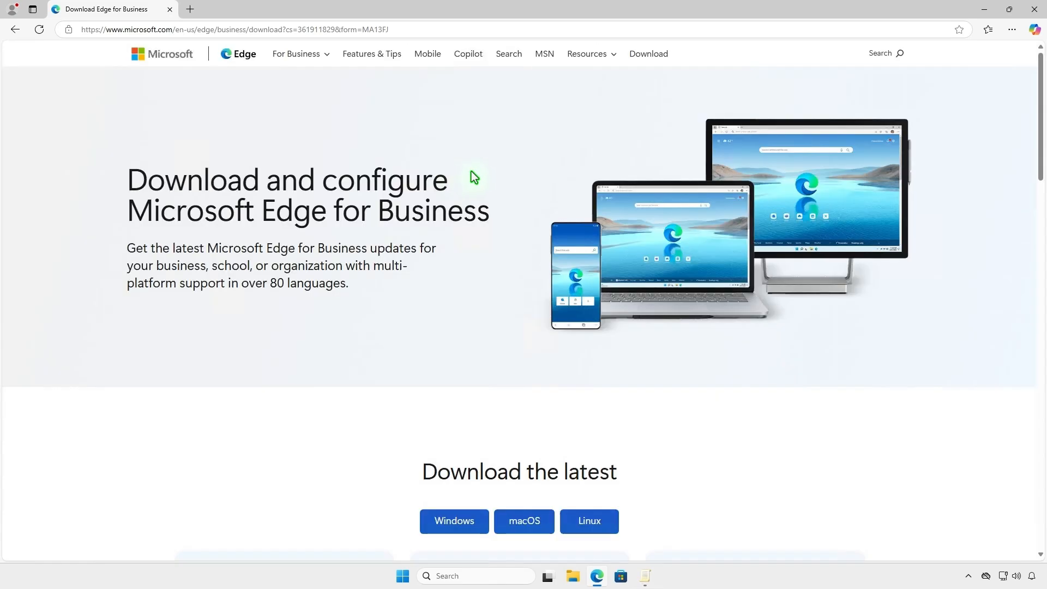
Download the Windows 64-bit Policy file for Microsoft Edge, accepting the license agreement
scroll(497, 171, "down", 5)
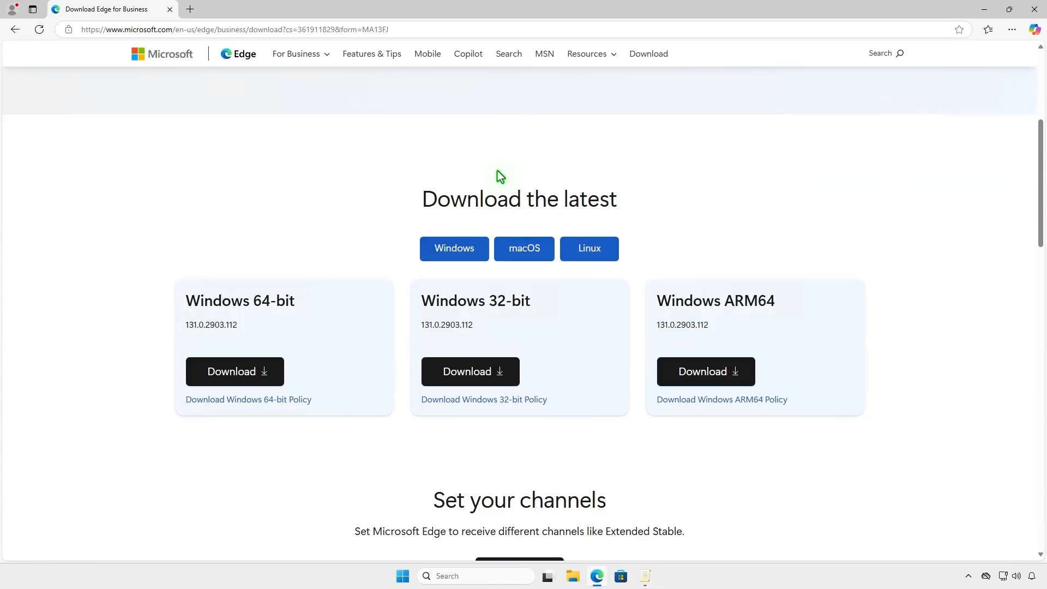
left_click(306, 404)
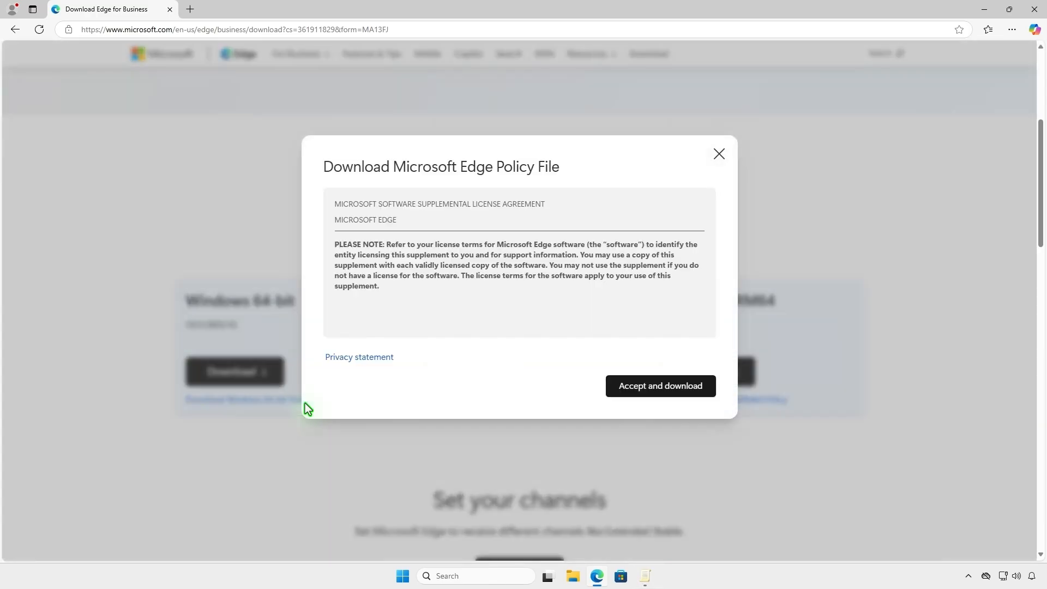
left_click(695, 388)
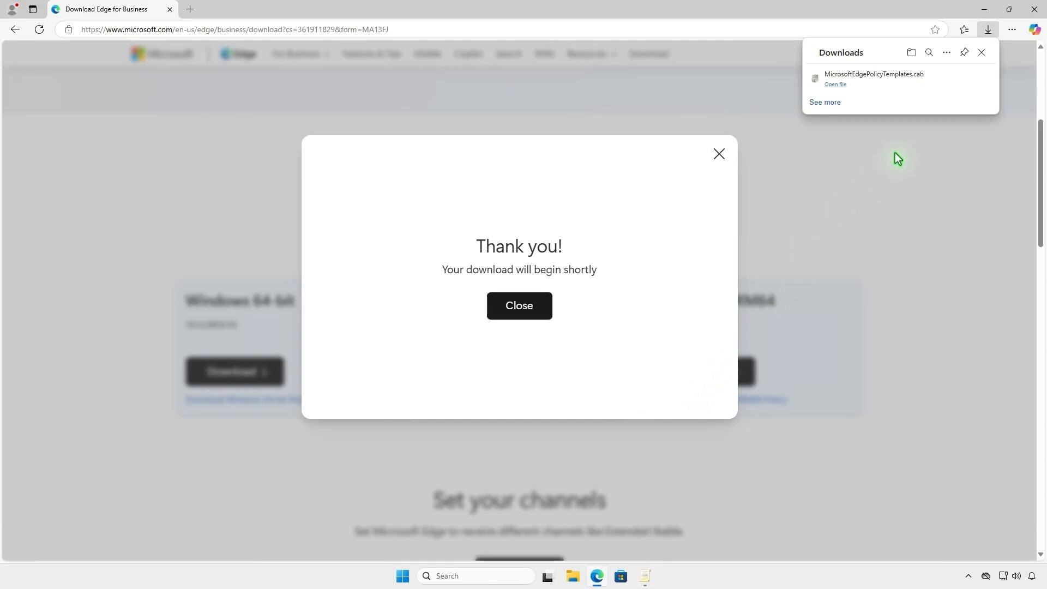
Show the downloaded MicrosoftEdgePolicyTemplates.cab in File Explorer and extract its MicrosoftEdgePolicyTemplates.zip to the Downloads folder
left_click(944, 76)
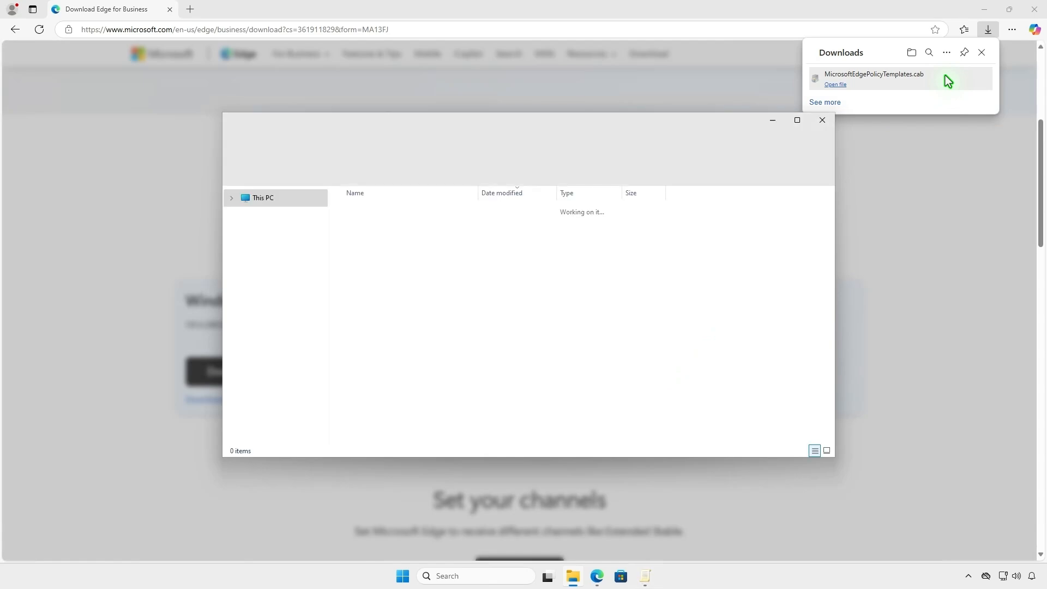
left_click(984, 11)
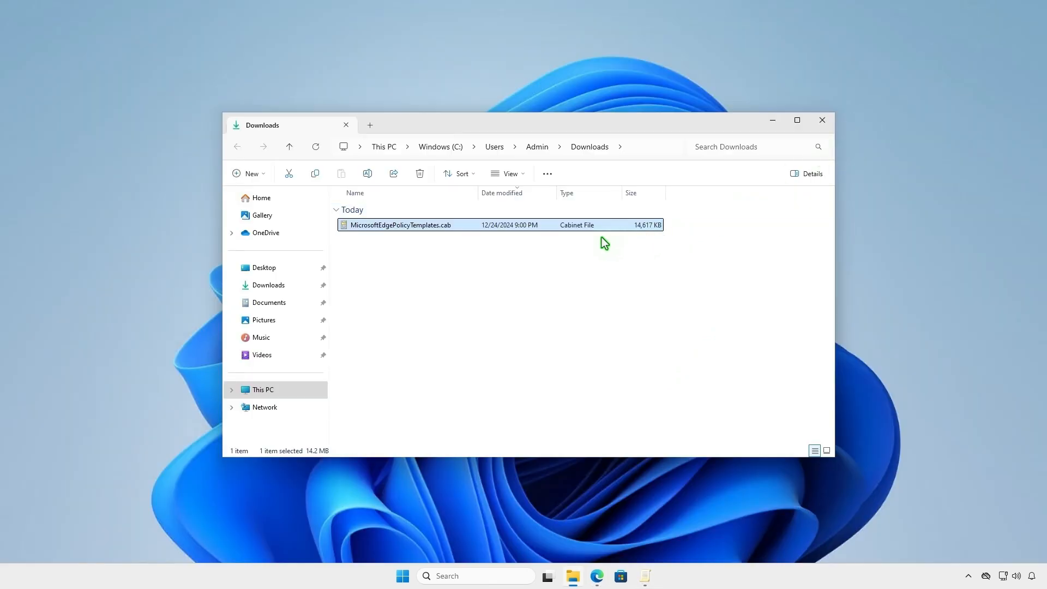
double_click(459, 225)
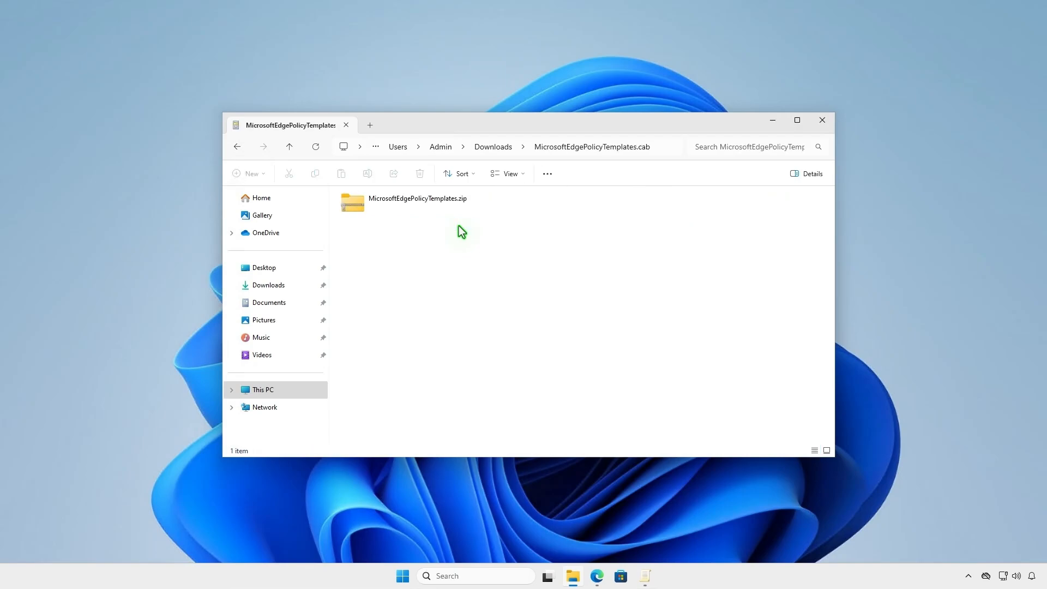
right_click(453, 201)
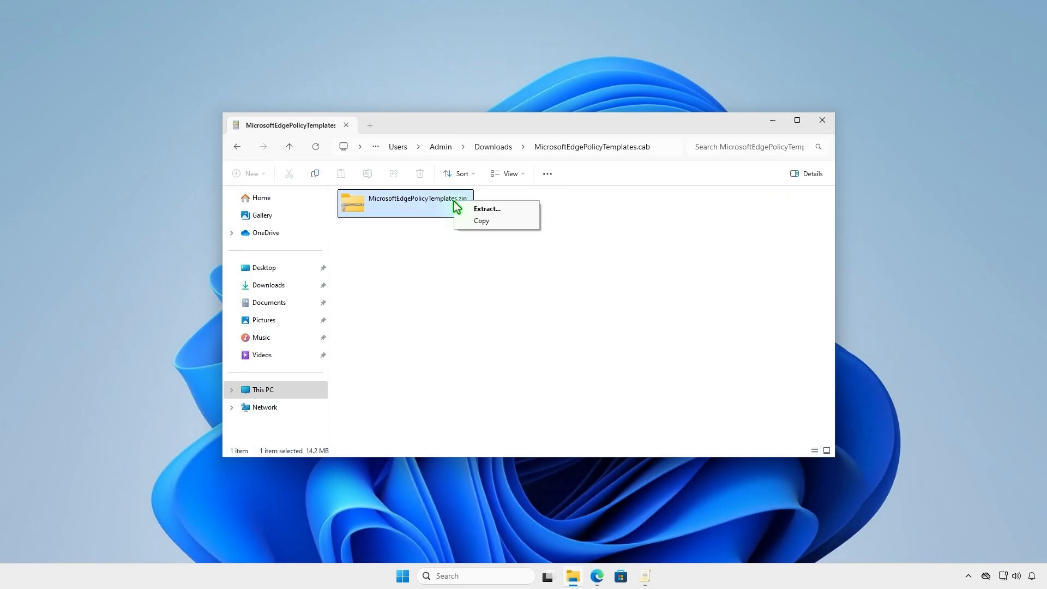
left_click(517, 211)
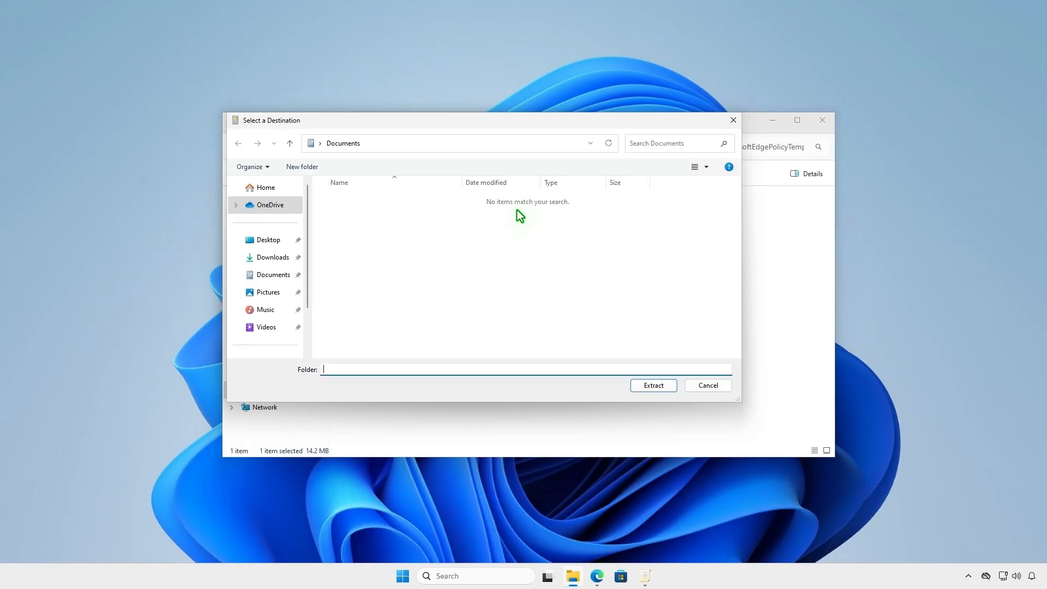
left_click(274, 258)
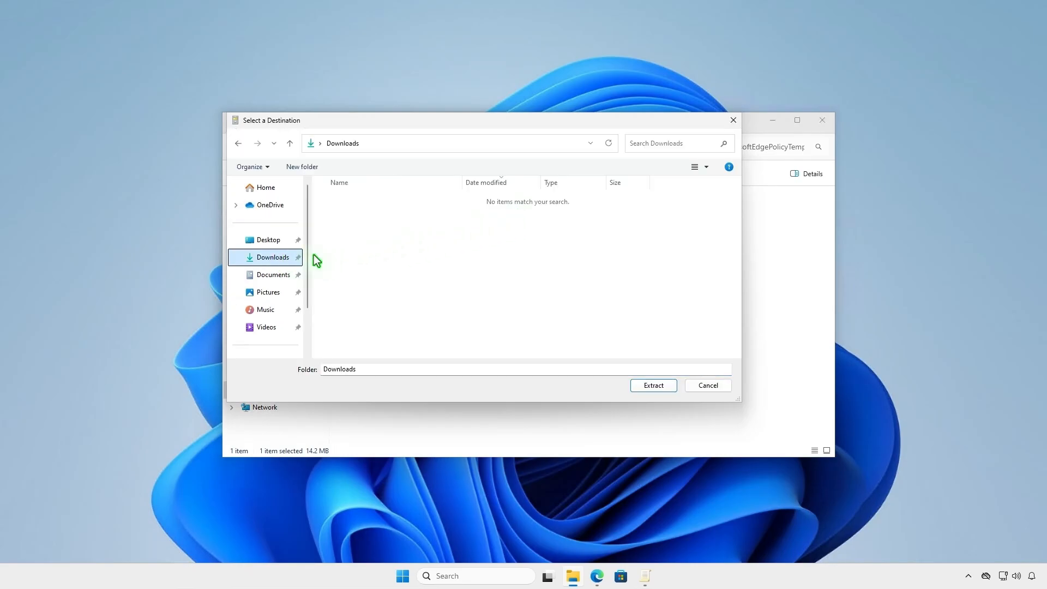
left_click(653, 385)
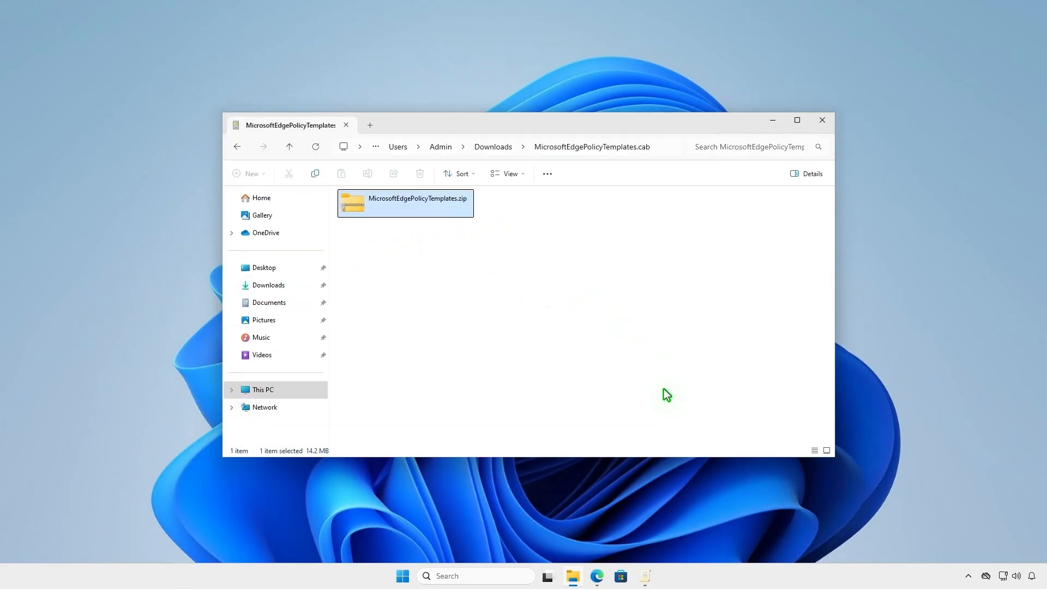
Return to Downloads and extract all of MicrosoftEdgePolicyTemplates.zip to the suggested MicrosoftEdgePolicyTemplates folder
left_click(494, 147)
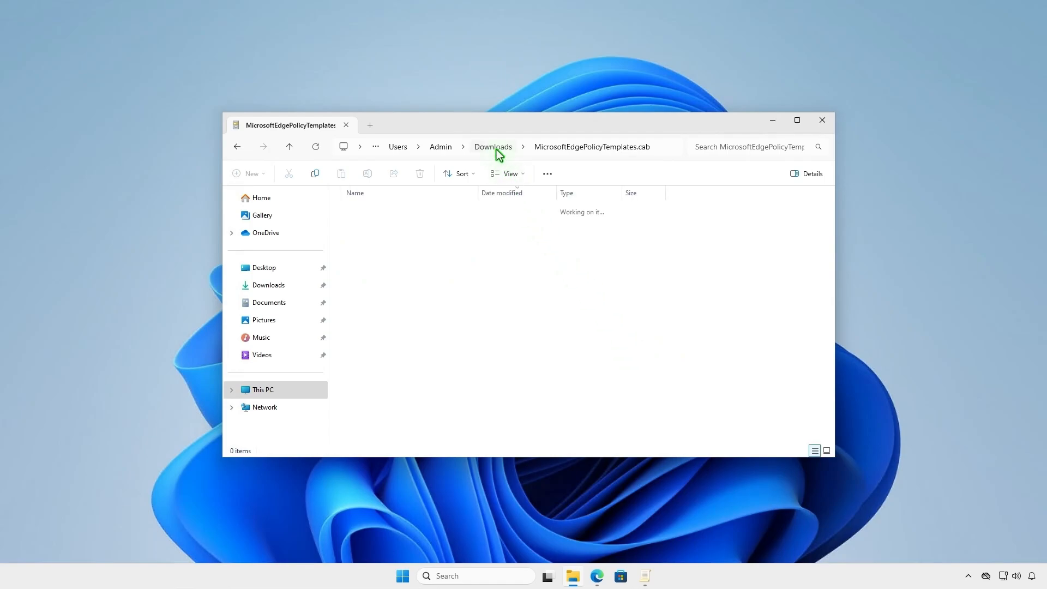
left_click(458, 225)
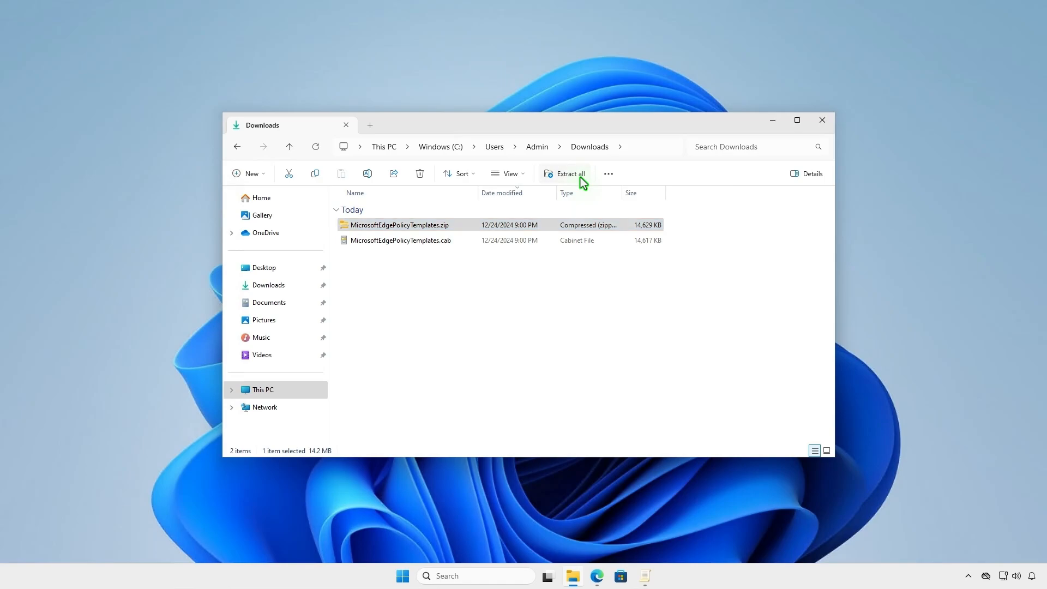
left_click(580, 176)
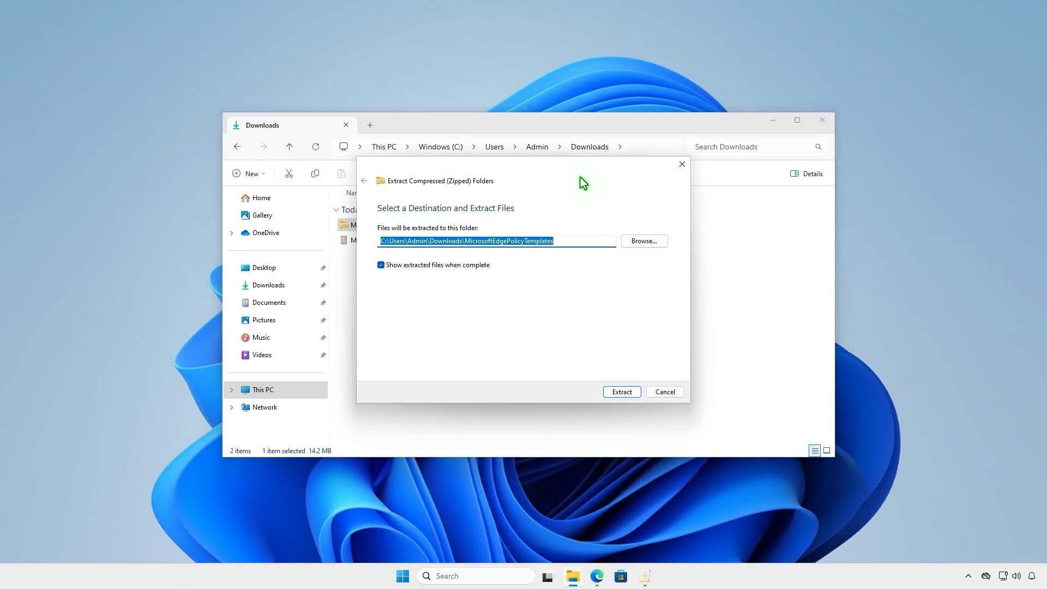
left_click(625, 393)
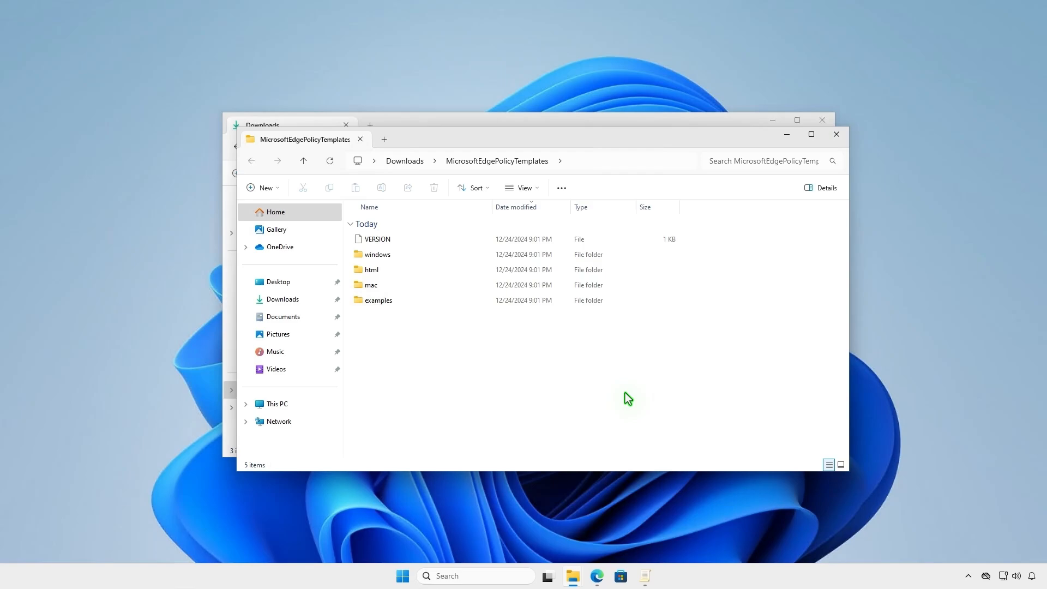
Open the windows\admx folder of the extracted templates and copy msedge.admx, msedgeupdate.admx and msedgewebview2.admx
left_click(431, 256)
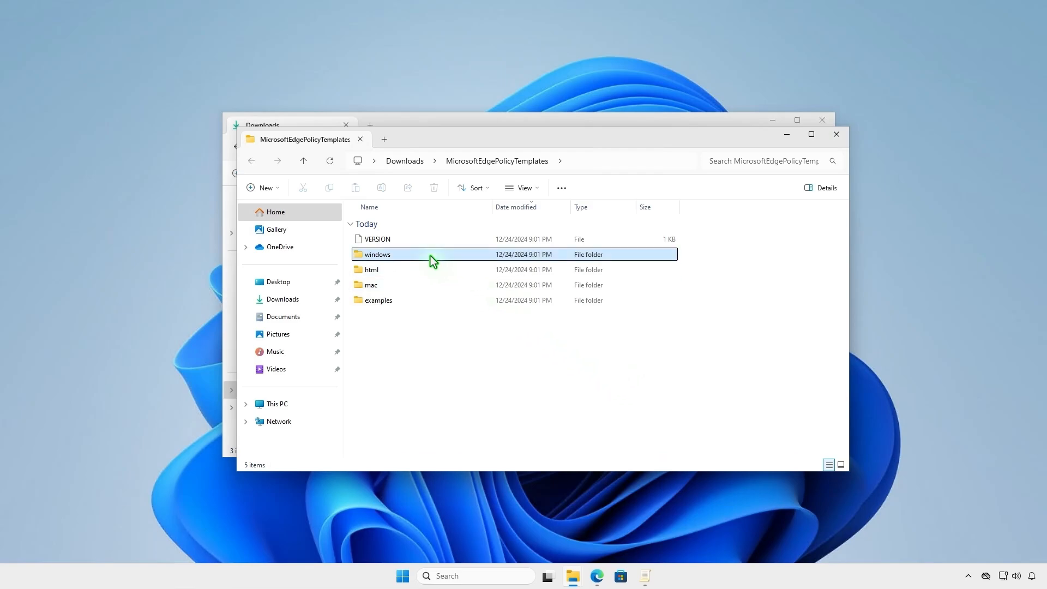
double_click(432, 256)
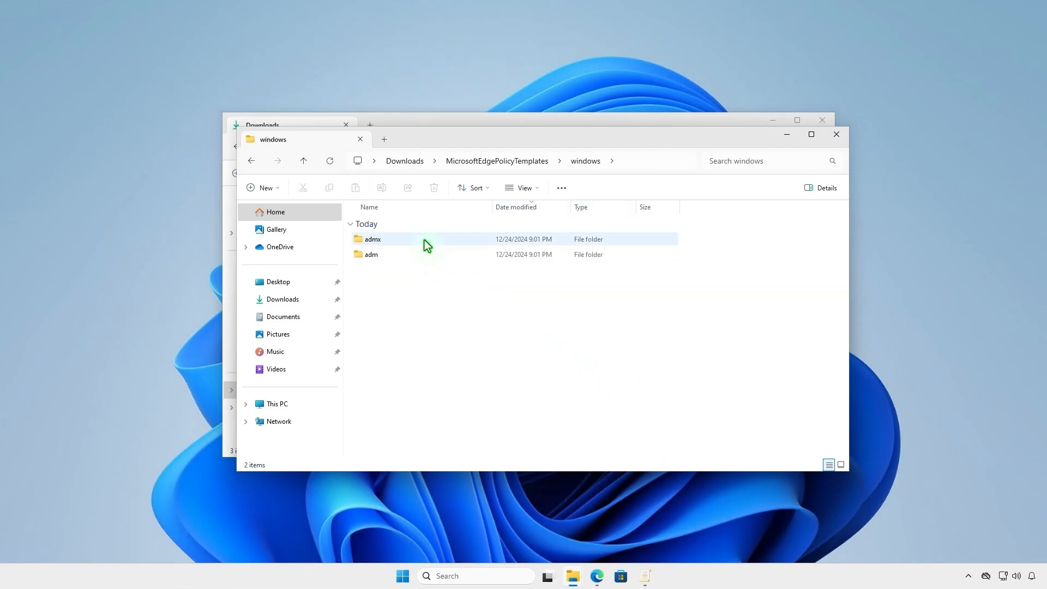
left_click(425, 240)
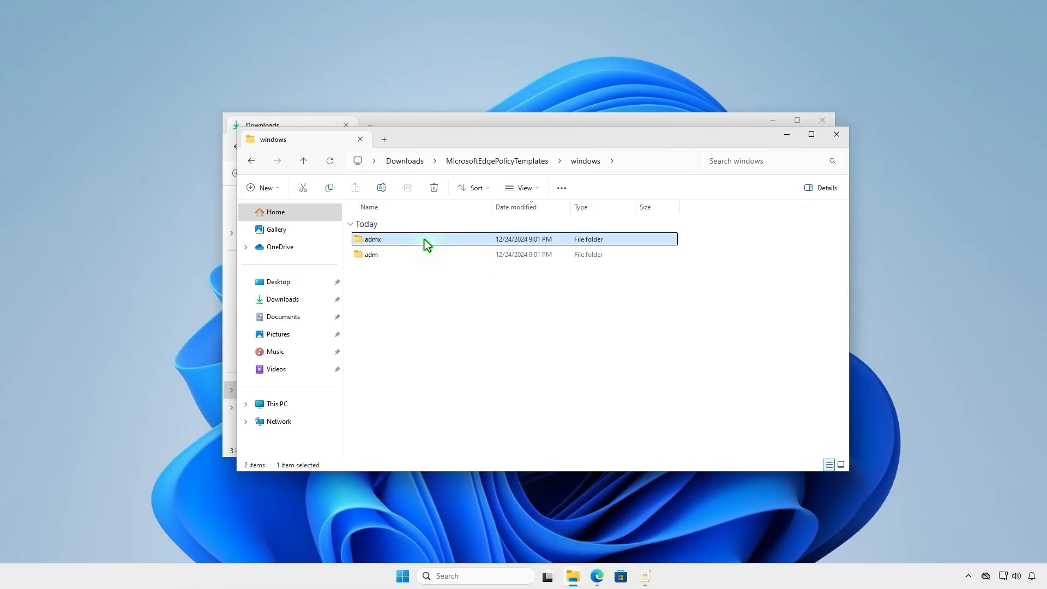
double_click(425, 240)
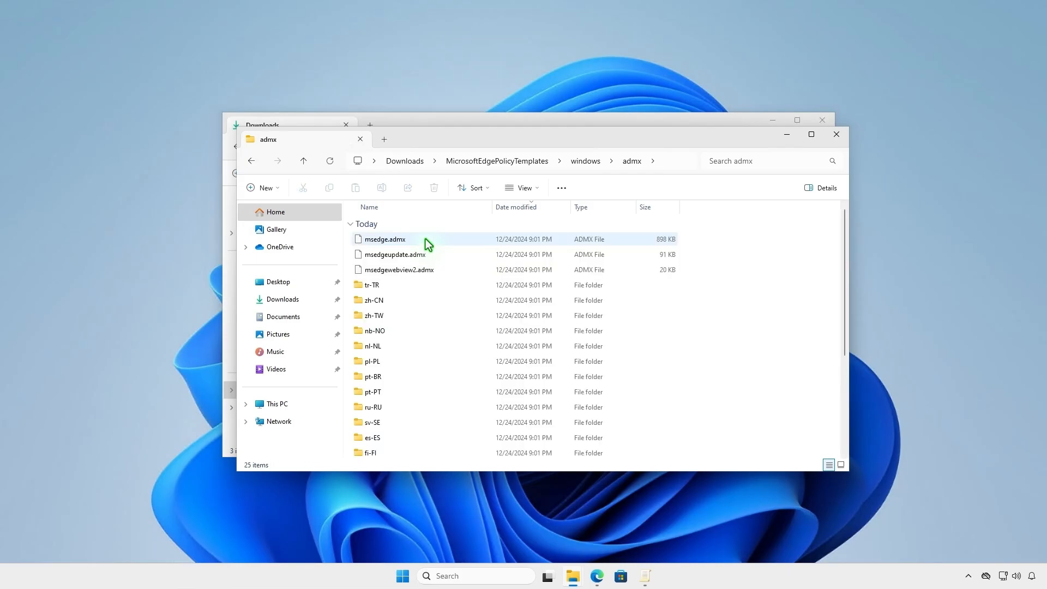
left_click_drag(698, 234, 459, 273)
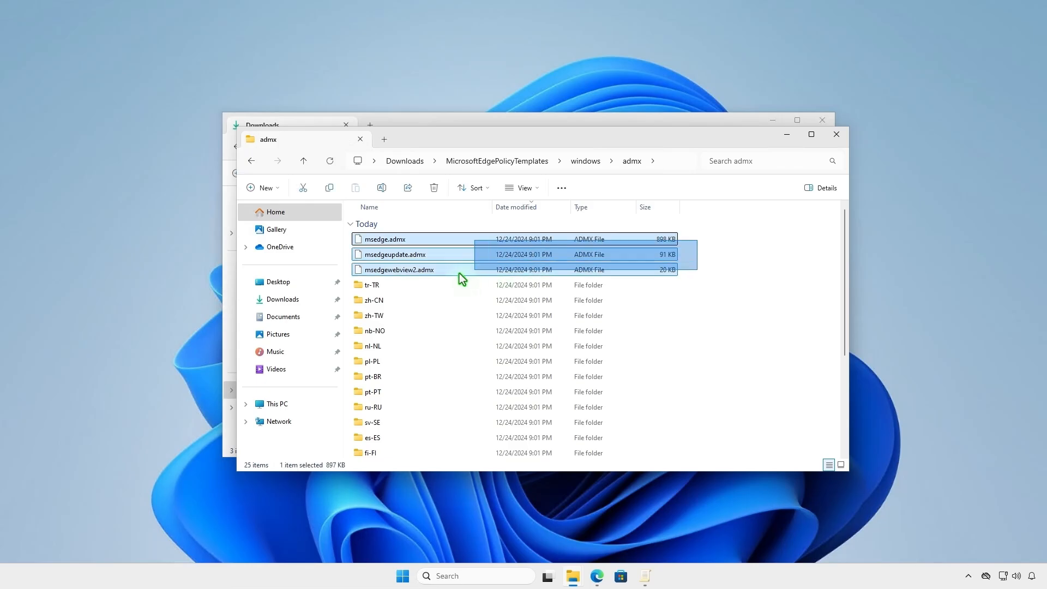
right_click(459, 240)
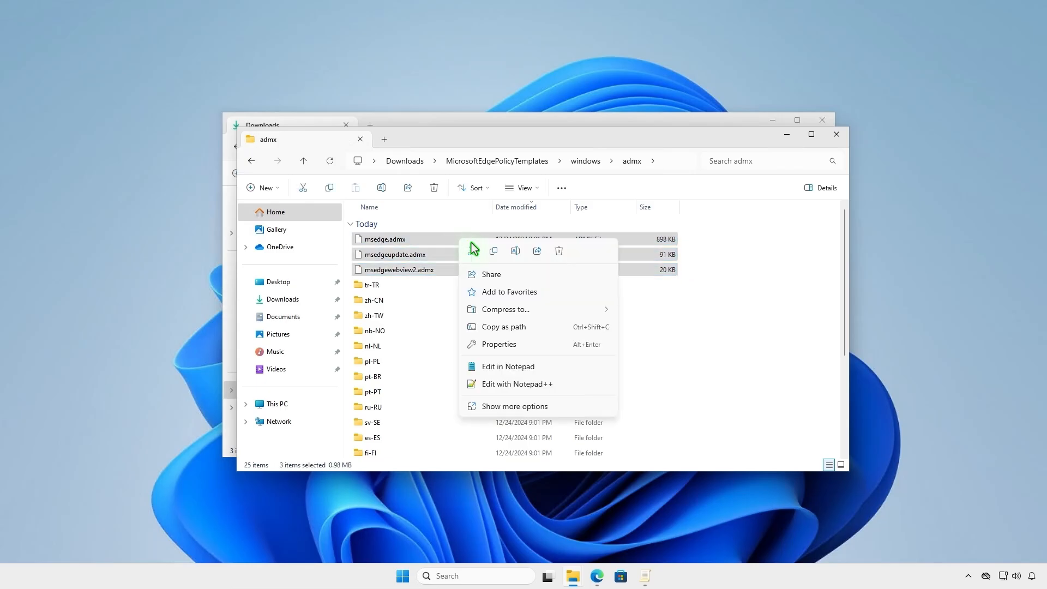
left_click(494, 252)
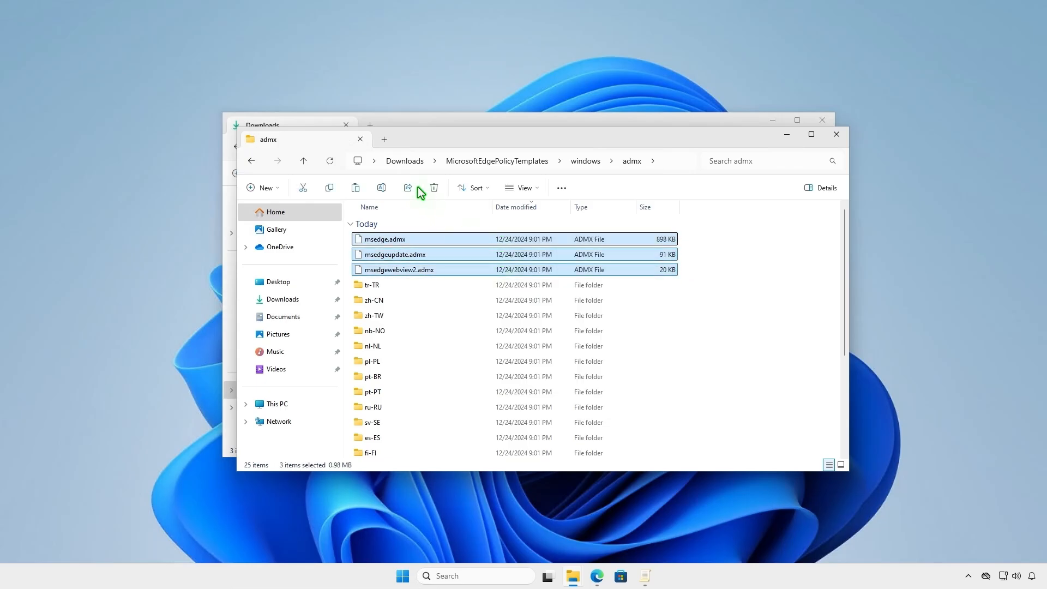
Open the C:\Windows\PolicyDefinitions folder in a new File Explorer tab
left_click(384, 140)
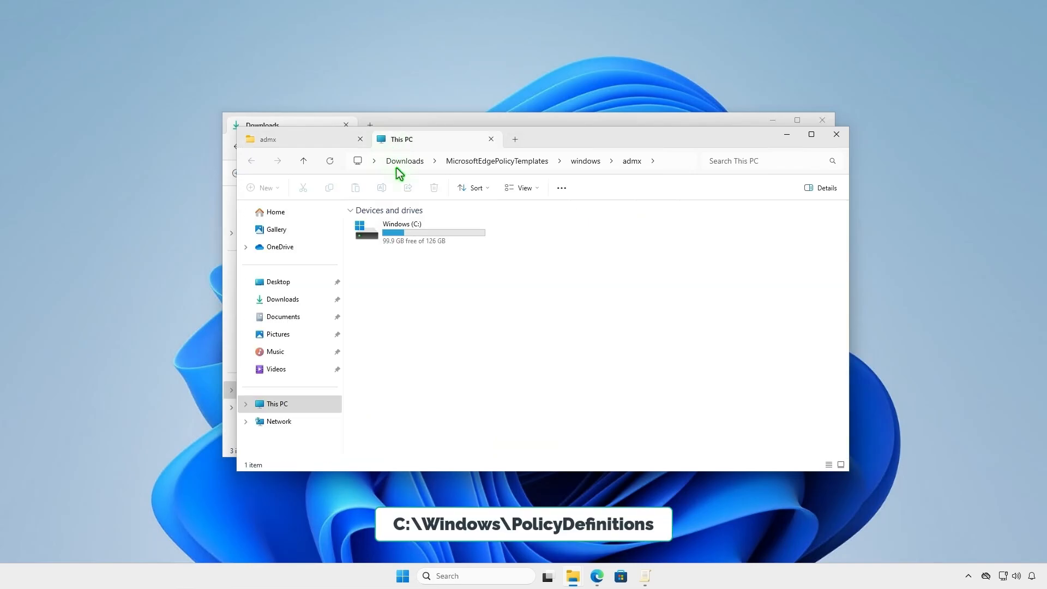
double_click(439, 231)
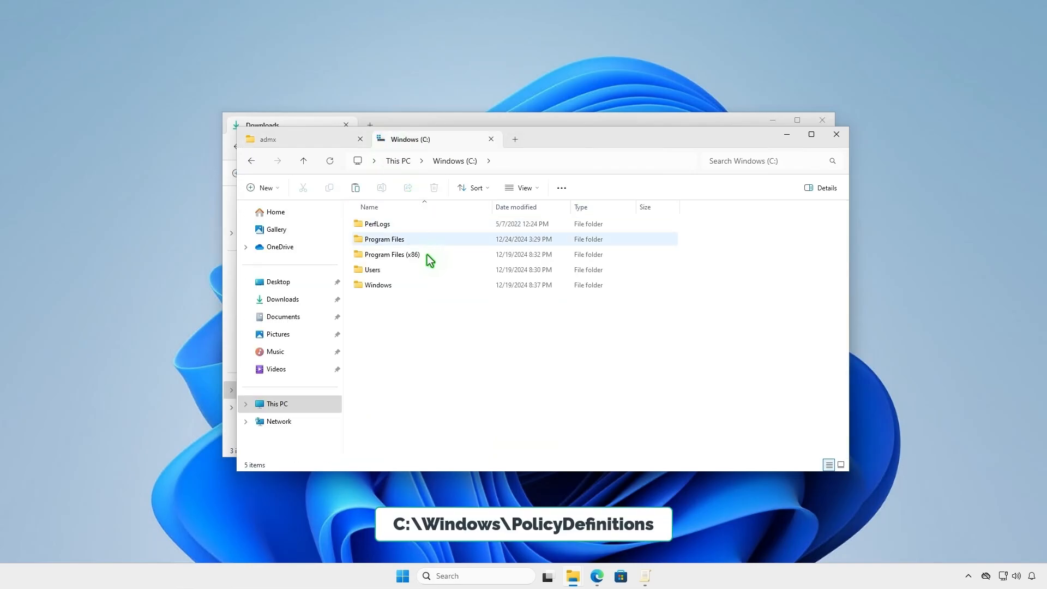
double_click(421, 286)
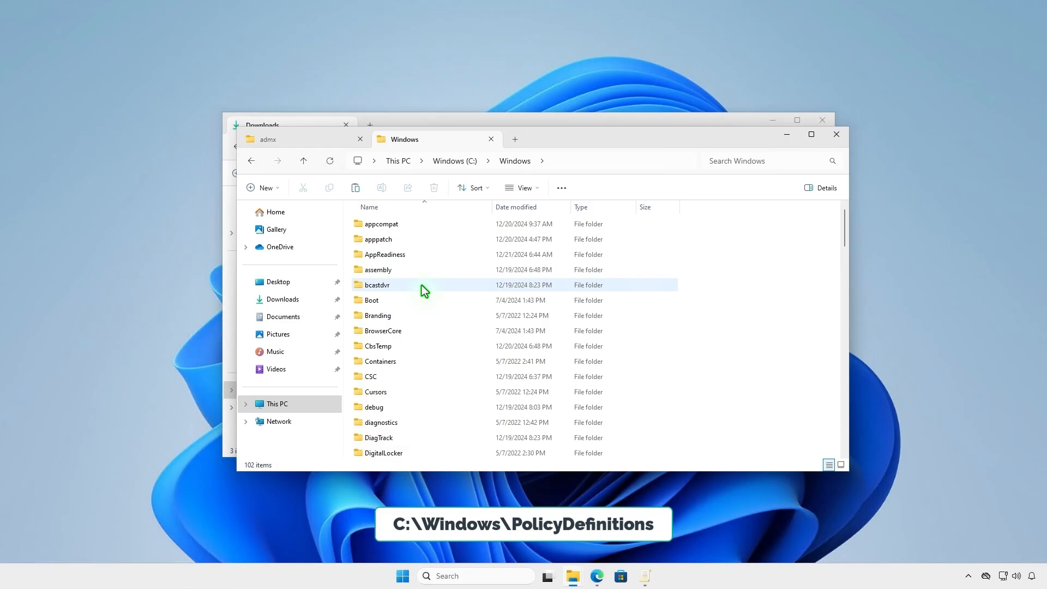
key("p")
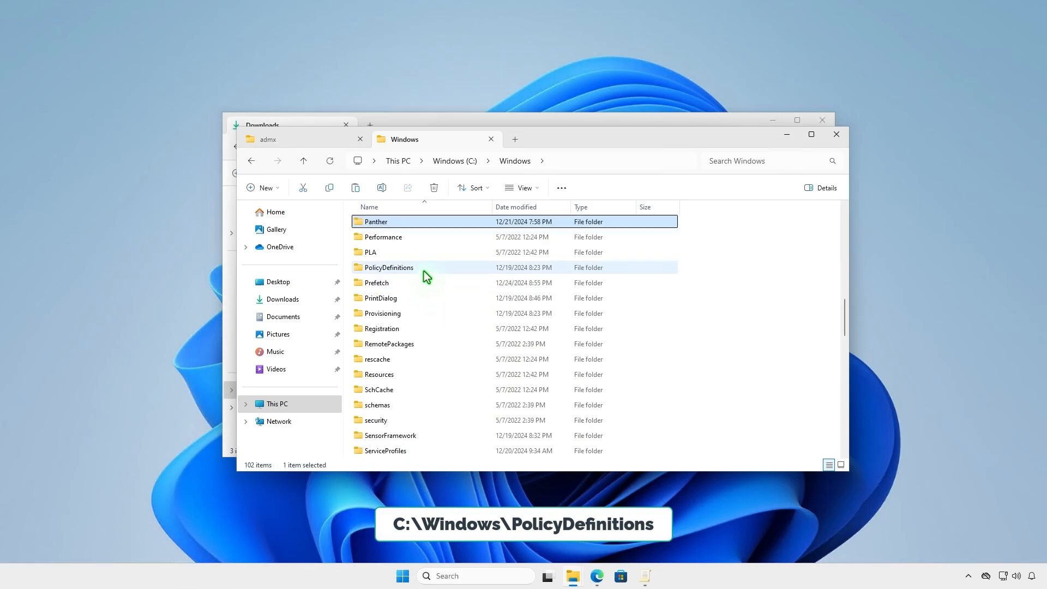
double_click(423, 270)
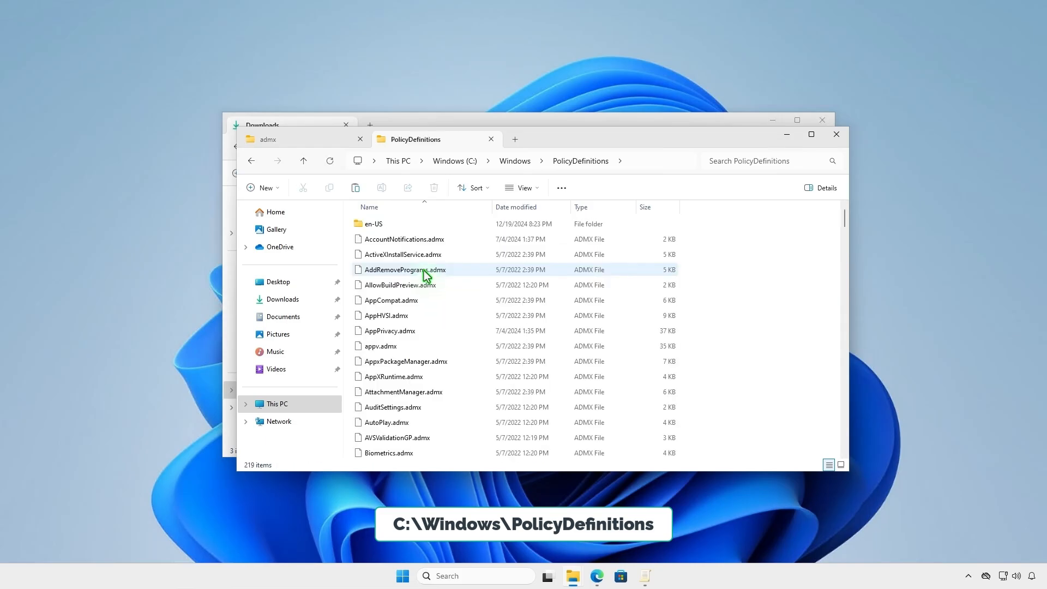
Paste the three copied ADMX files into PolicyDefinitions, granting administrator permission for all current items
right_click(787, 273)
left_click(801, 285)
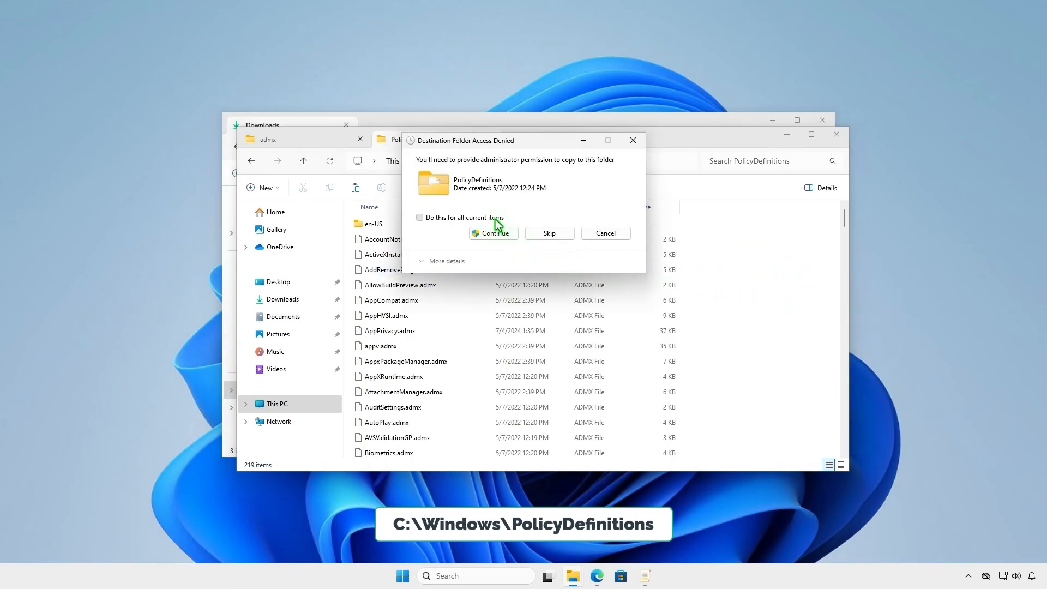
left_click(497, 218)
left_click(511, 235)
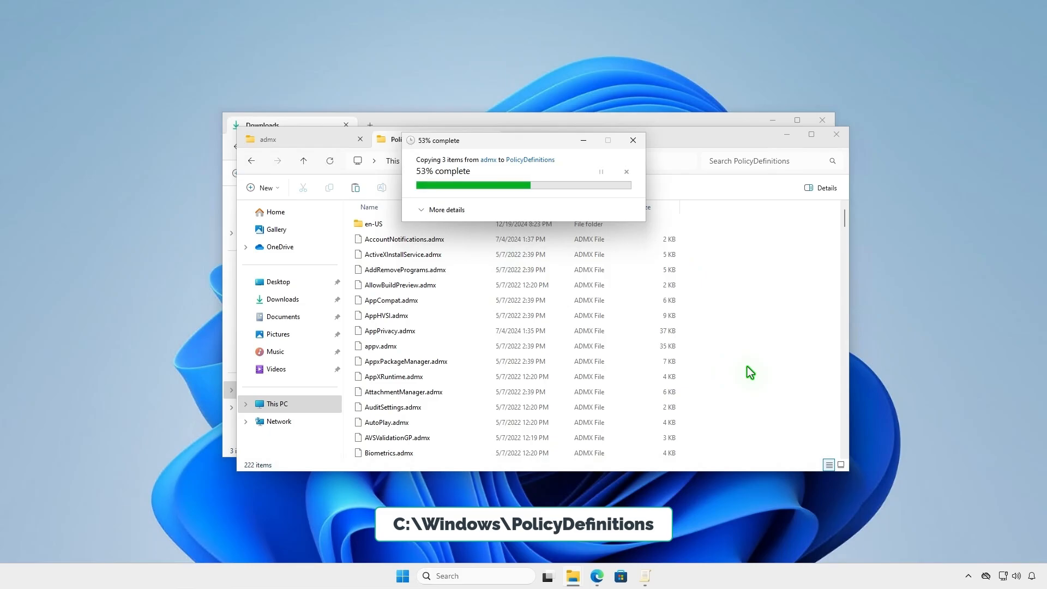
scroll(746, 368, "up", 1)
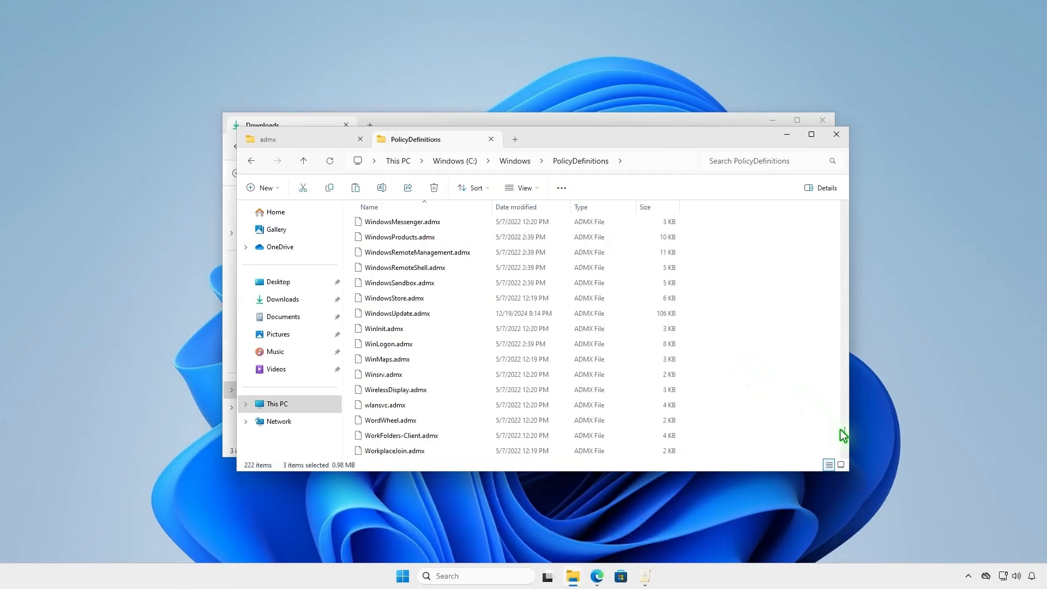
left_click_drag(843, 434, 845, 213)
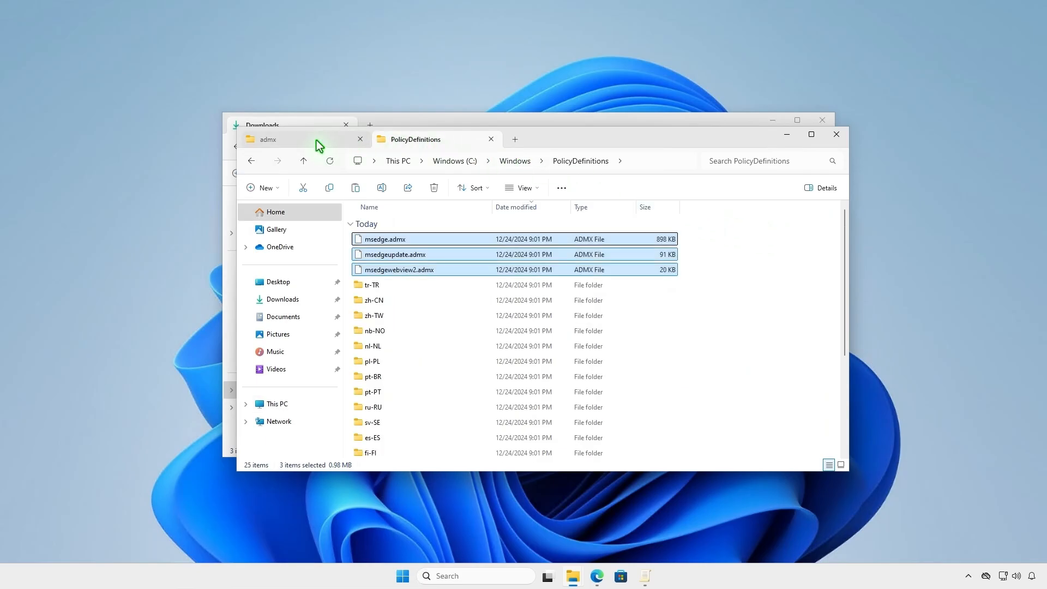
Open the en-US folder inside the extracted admx folder and copy msedge.adml, msedgeupdate.adml and msedgewebview2.adml
left_click(317, 139)
scroll(488, 423, "down", 4)
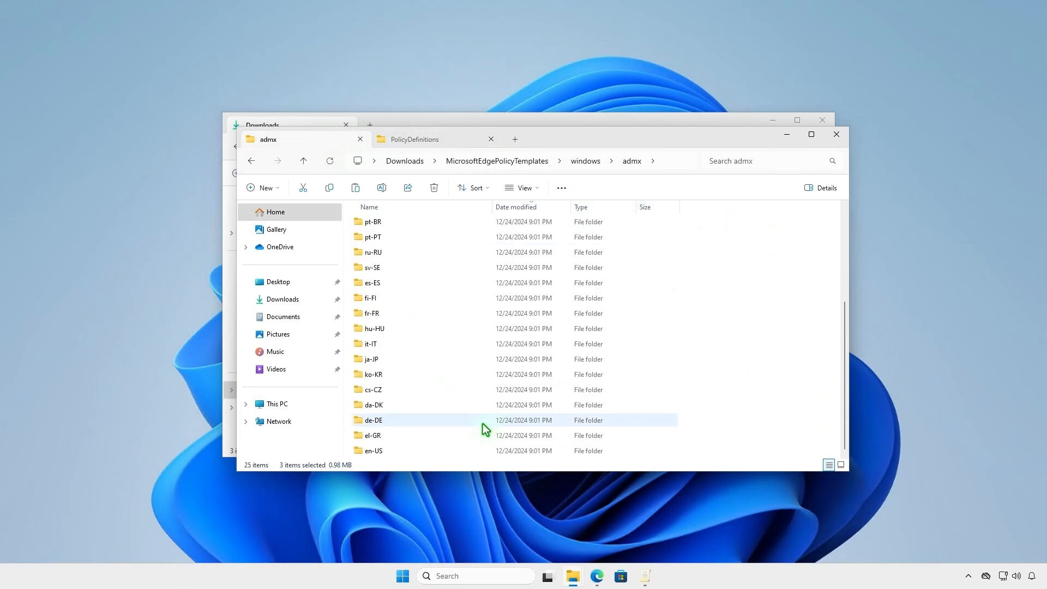
double_click(407, 449)
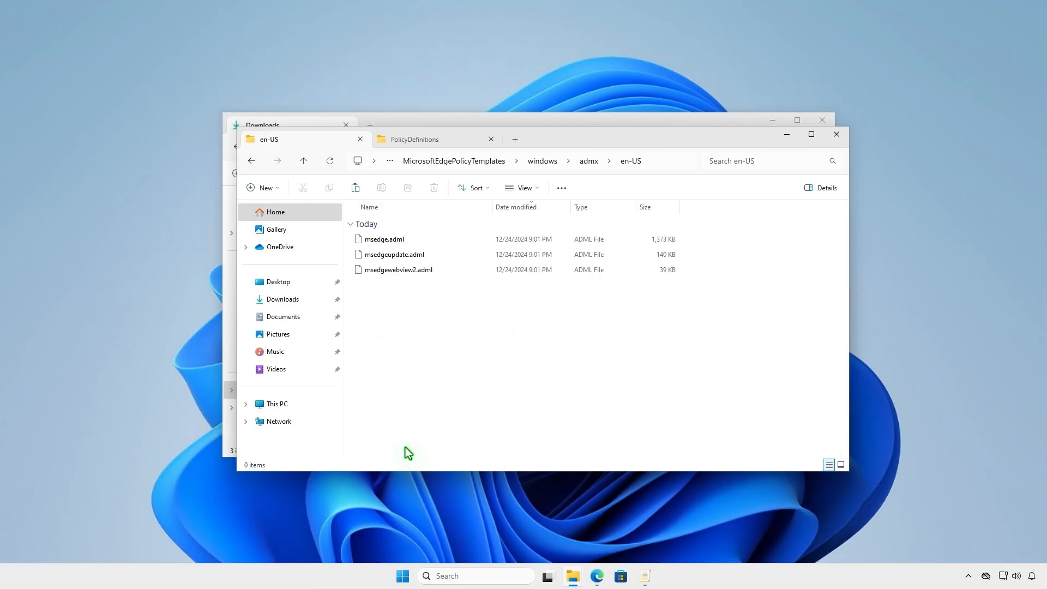
left_click_drag(477, 294, 417, 238)
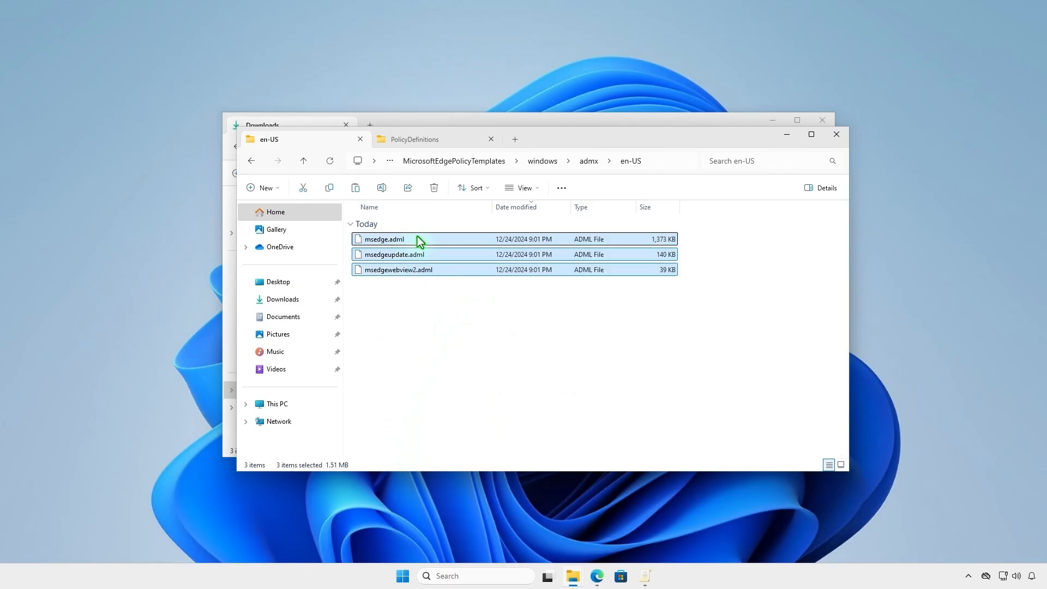
right_click(417, 239)
left_click(452, 252)
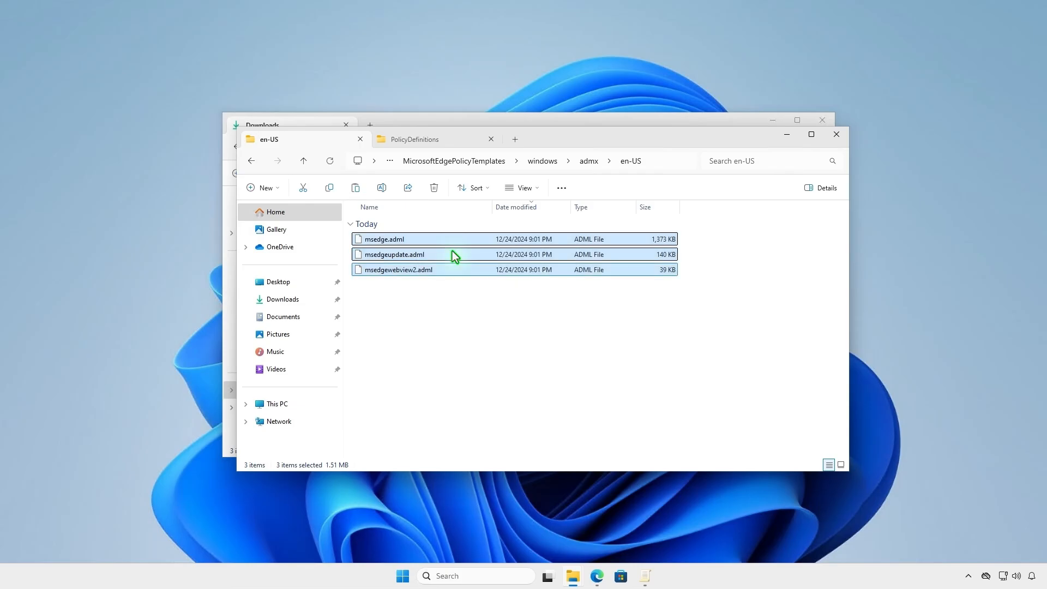
Paste the three copied ADML files into the en-US folder of C:\Windows\PolicyDefinitions and approve the copy
left_click(446, 141)
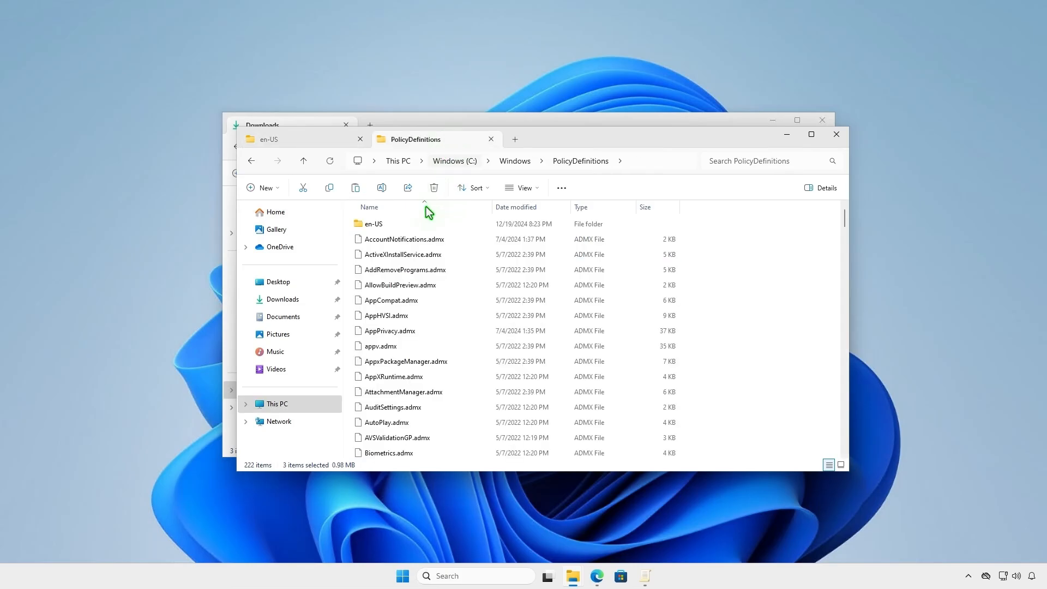
double_click(421, 224)
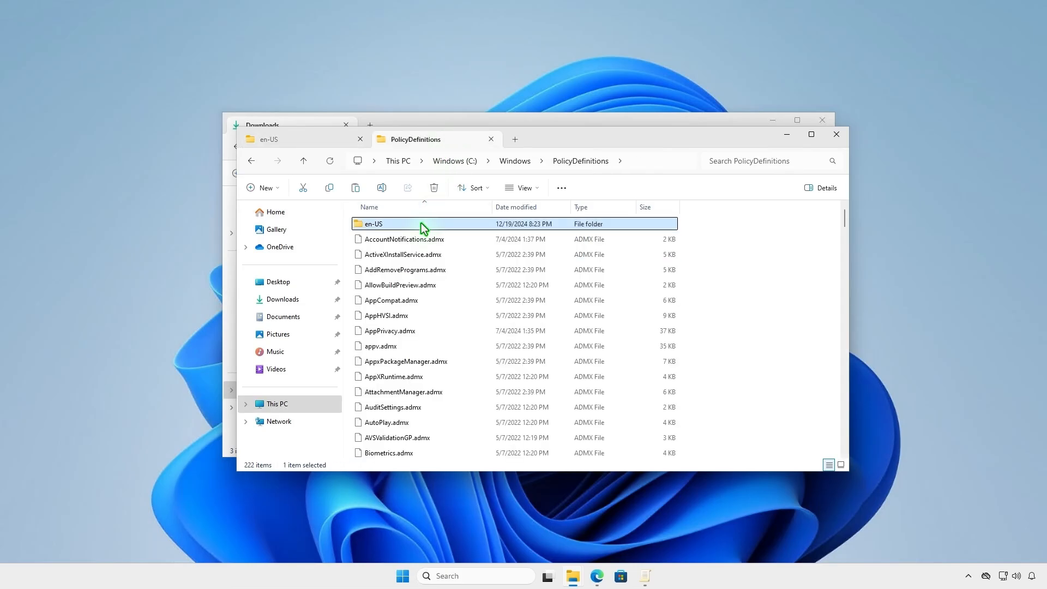
right_click(756, 253)
left_click(765, 261)
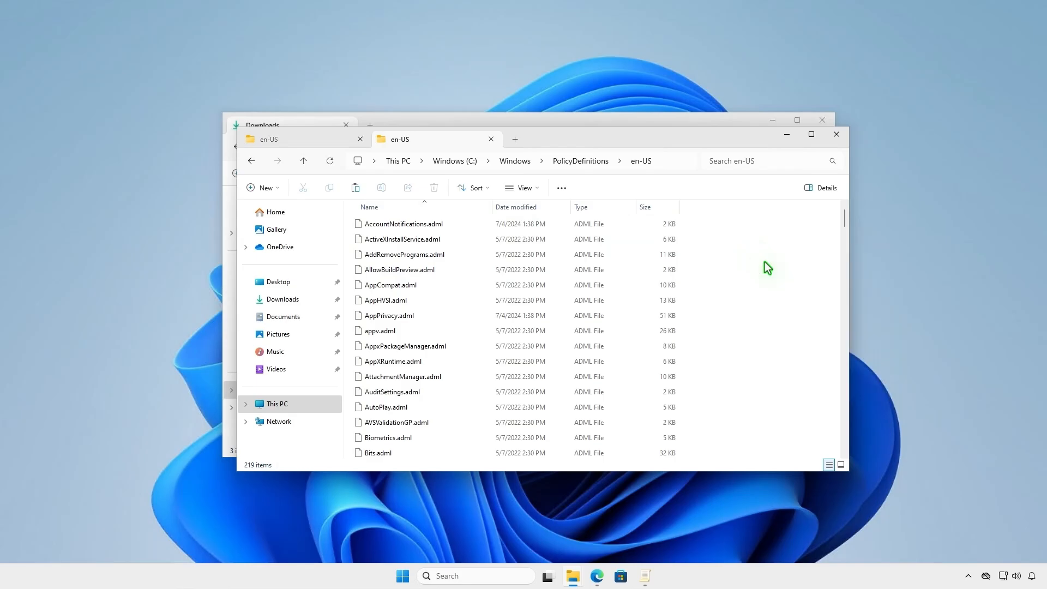
left_click(505, 236)
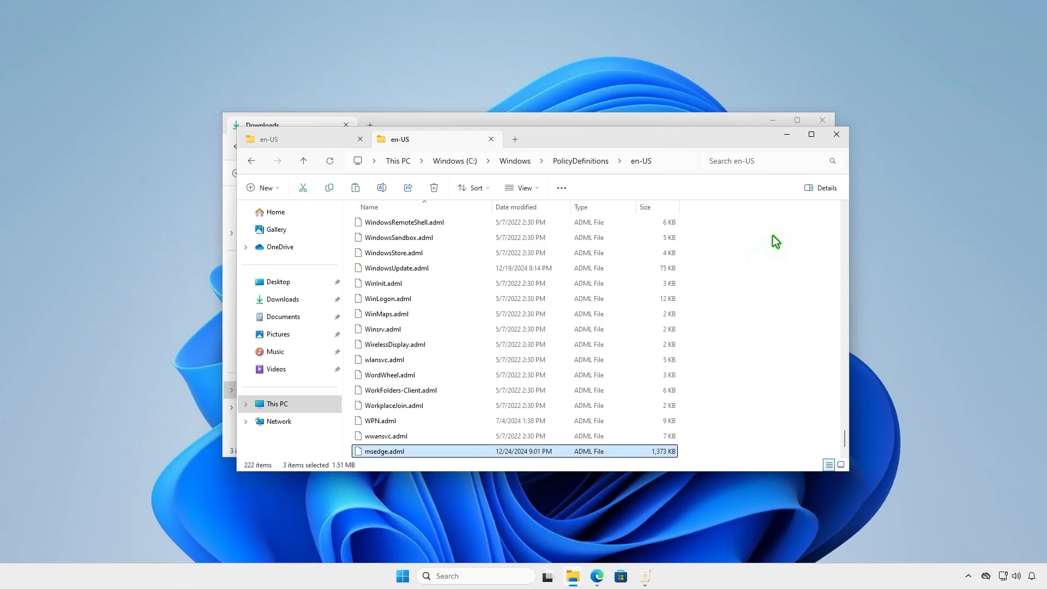
Close both File Explorer windows and the Local Group Policy Editor that is still open
left_click(834, 136)
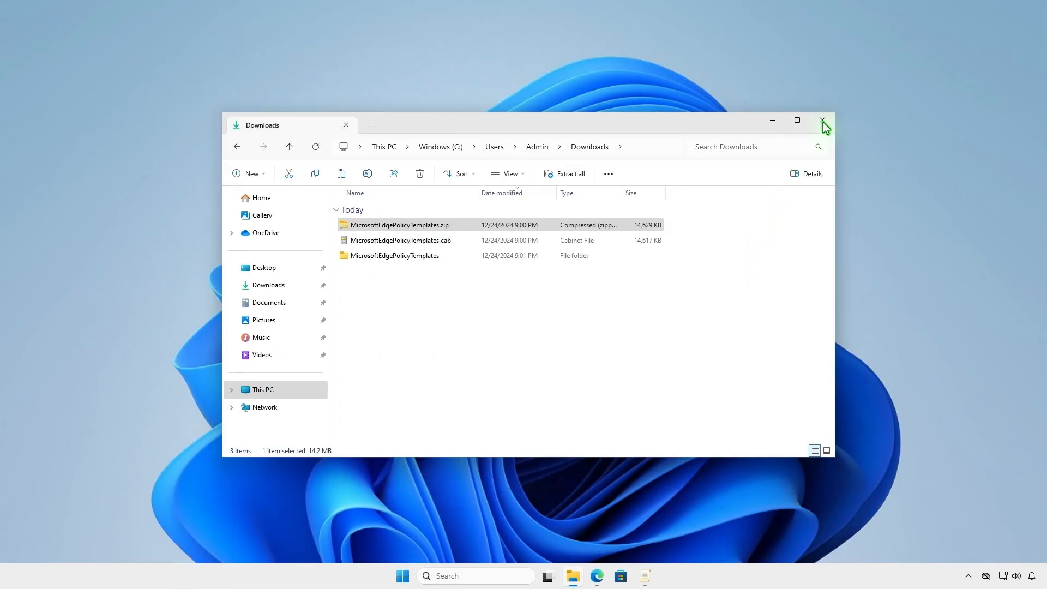
left_click(821, 119)
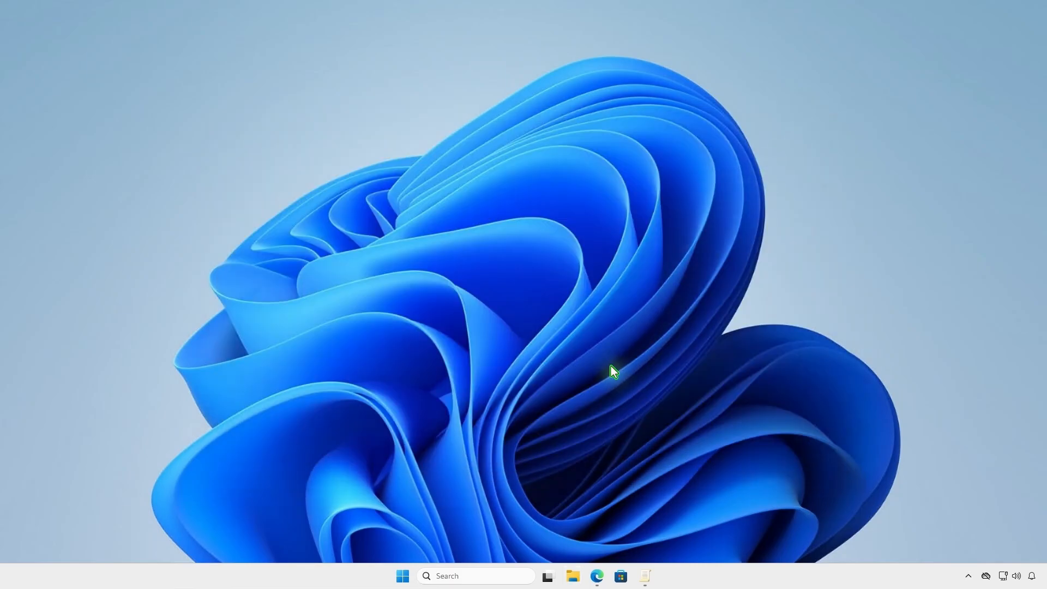
left_click(645, 576)
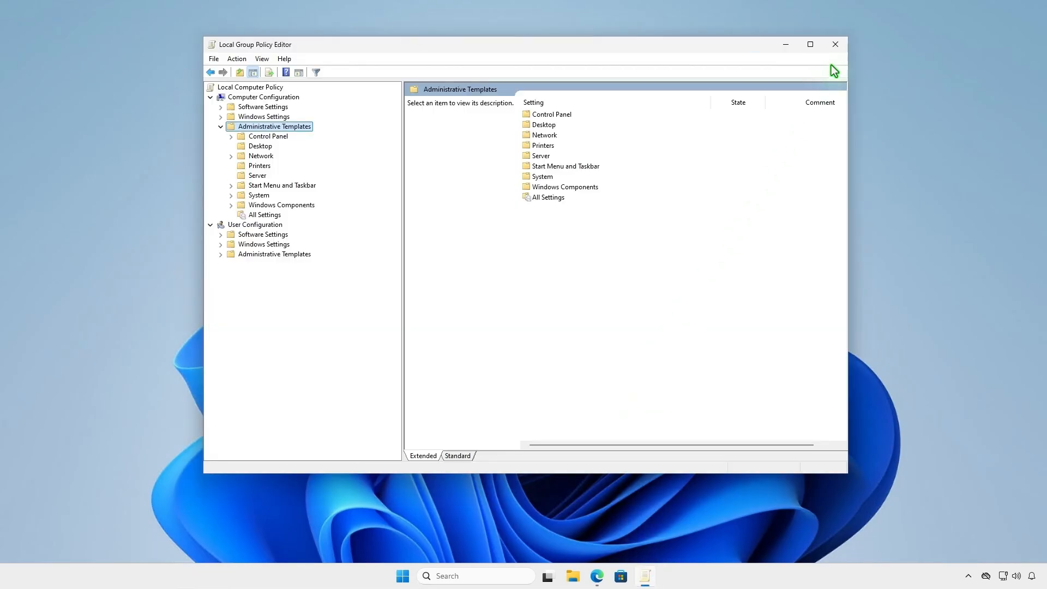
left_click(835, 45)
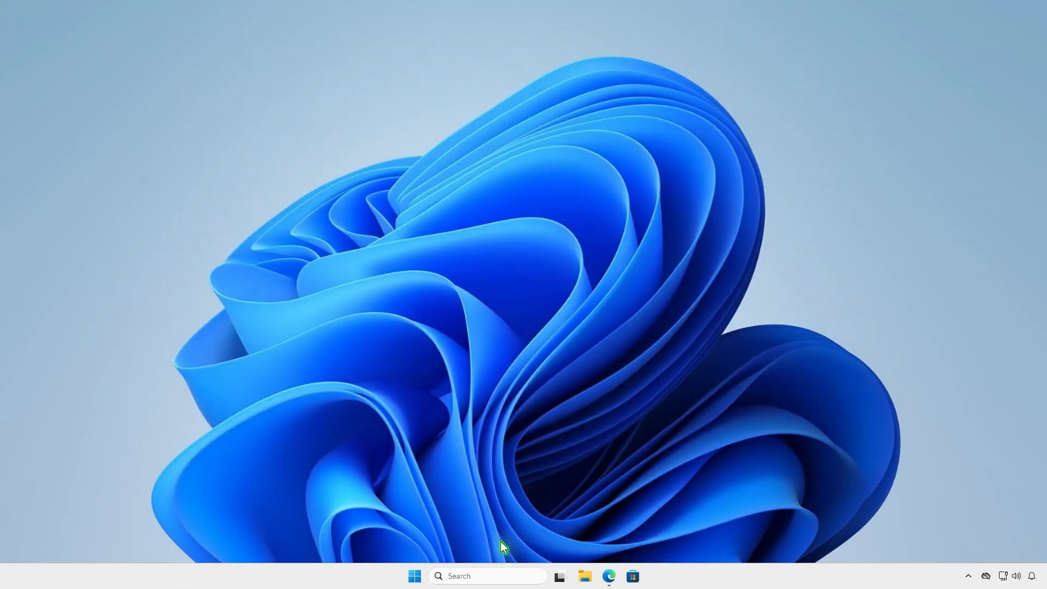
Search Windows for gpedit, reopen the Local Group Policy Editor and expand Administrative Templates under Computer Configuration
left_click(489, 577)
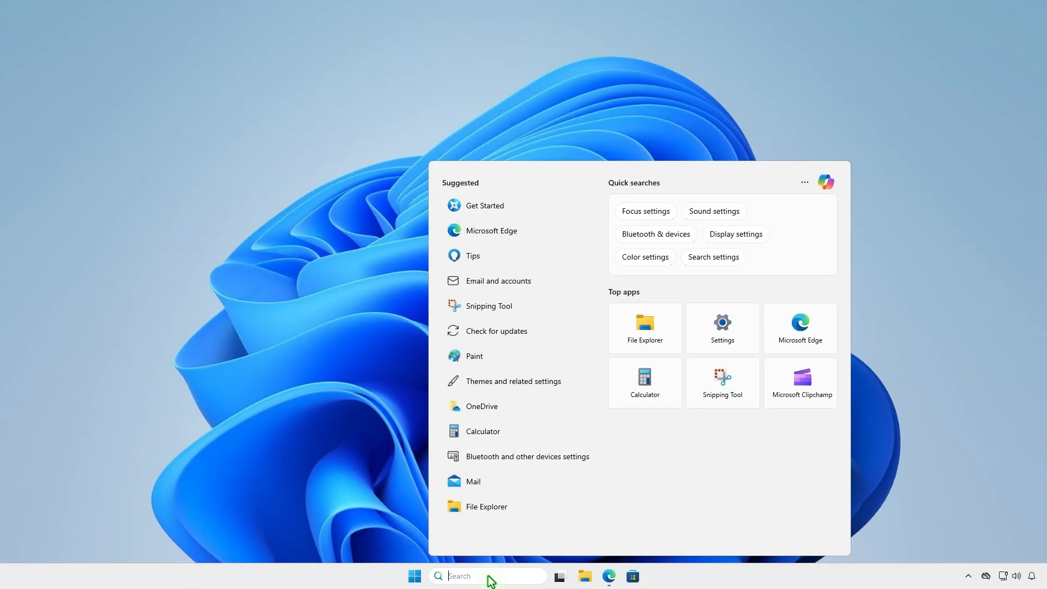
type("gpedit")
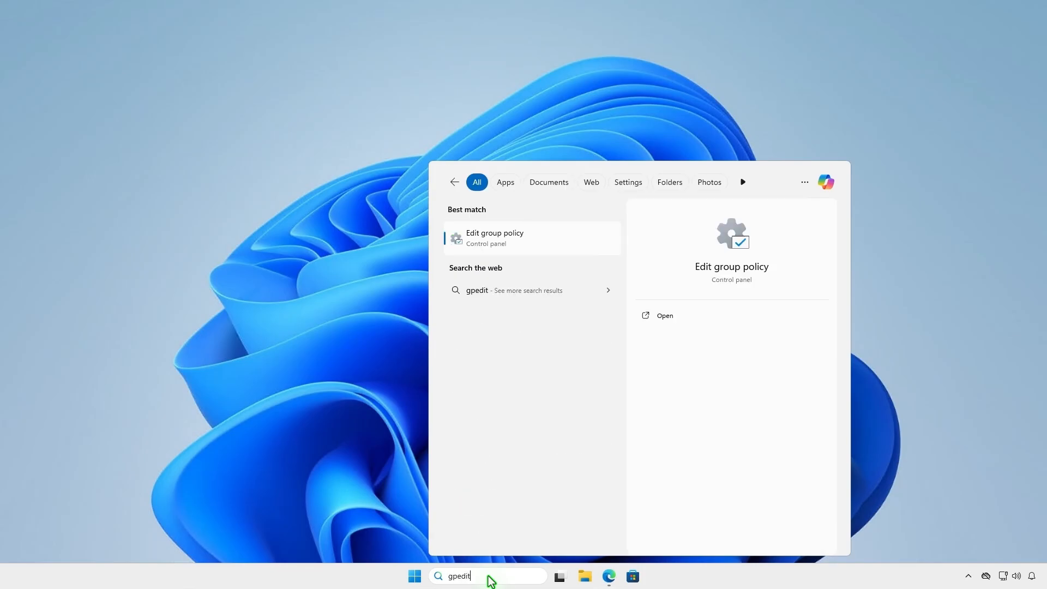
left_click(554, 249)
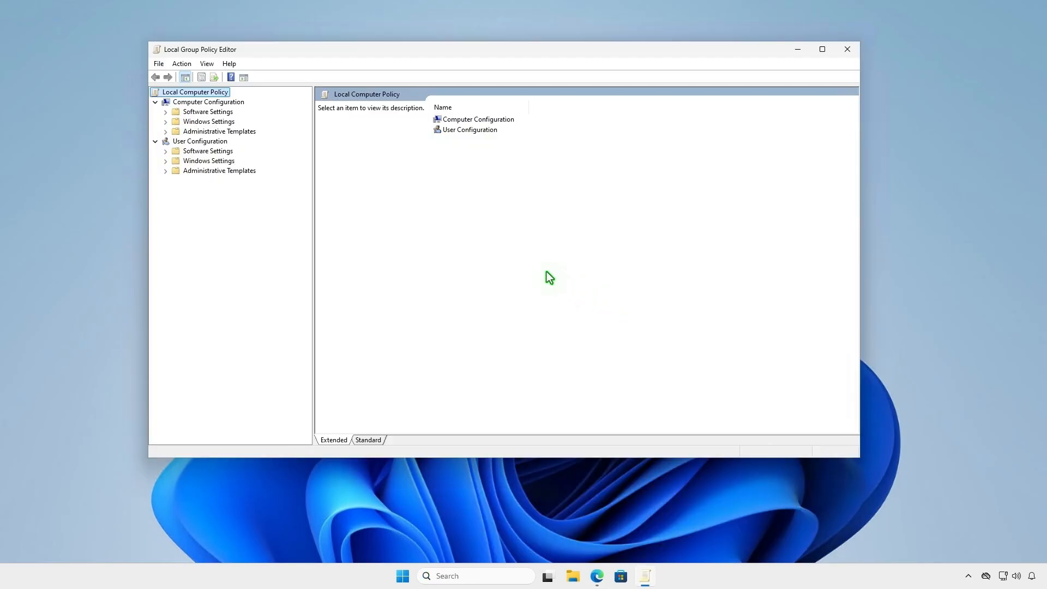
left_click(166, 132)
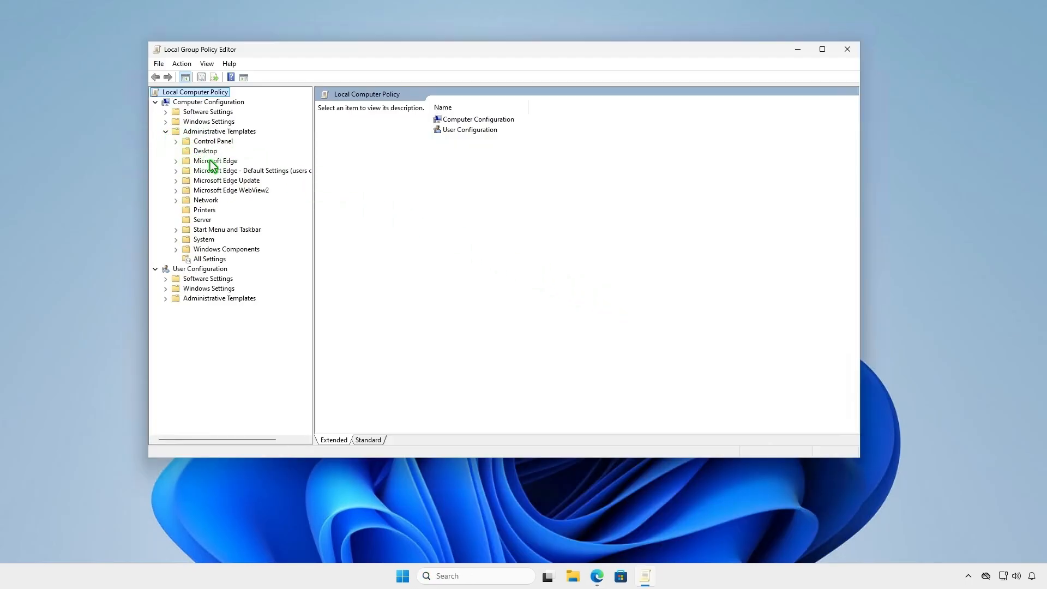